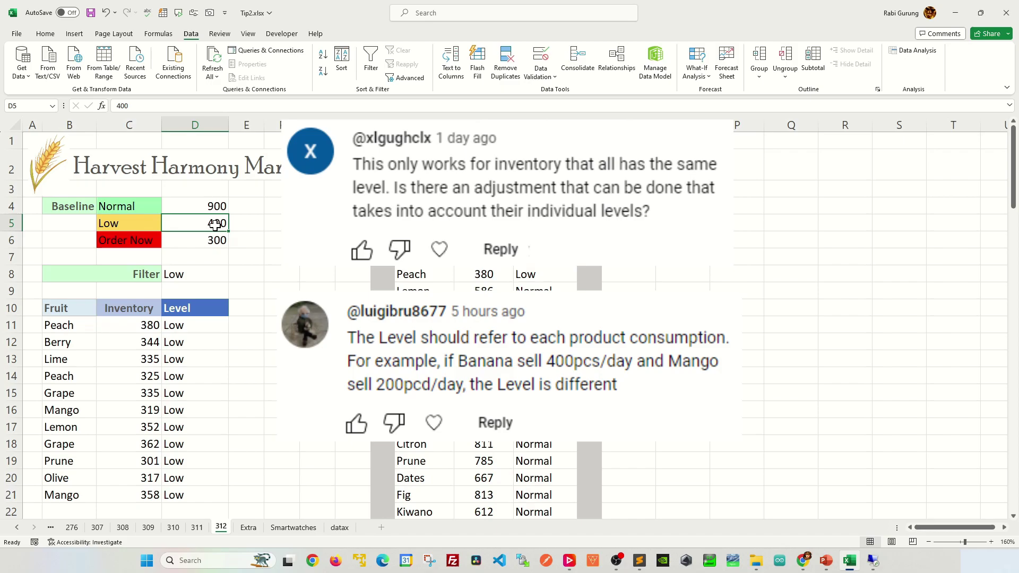
key("Return")
left_click(223, 275)
left_click(234, 276)
left_click(207, 287)
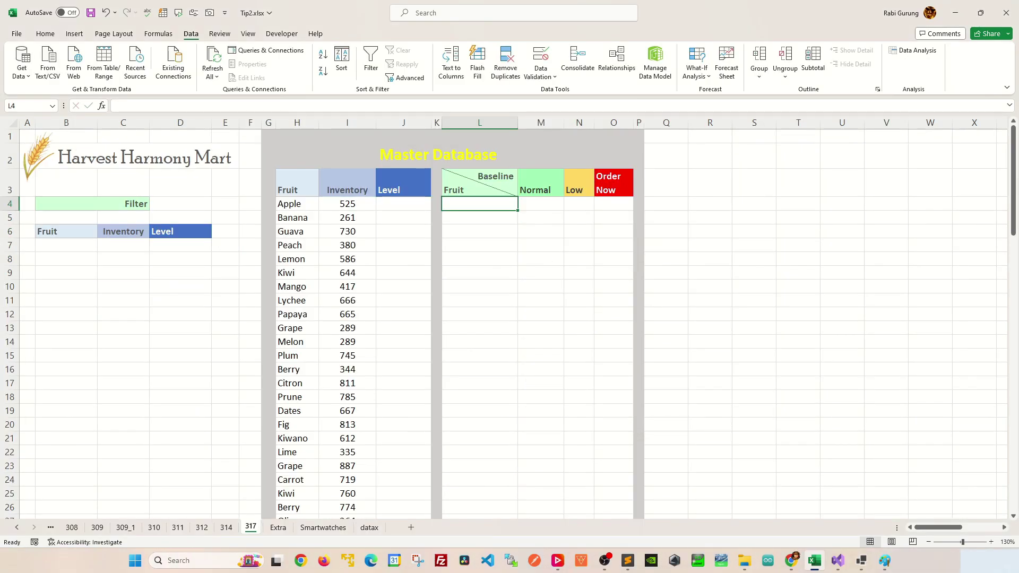
Examine the inventory table and the empty baseline table in the Master Database on sheet 317.
left_click_drag(297, 183, 405, 341)
scroll(404, 342, "down", 14)
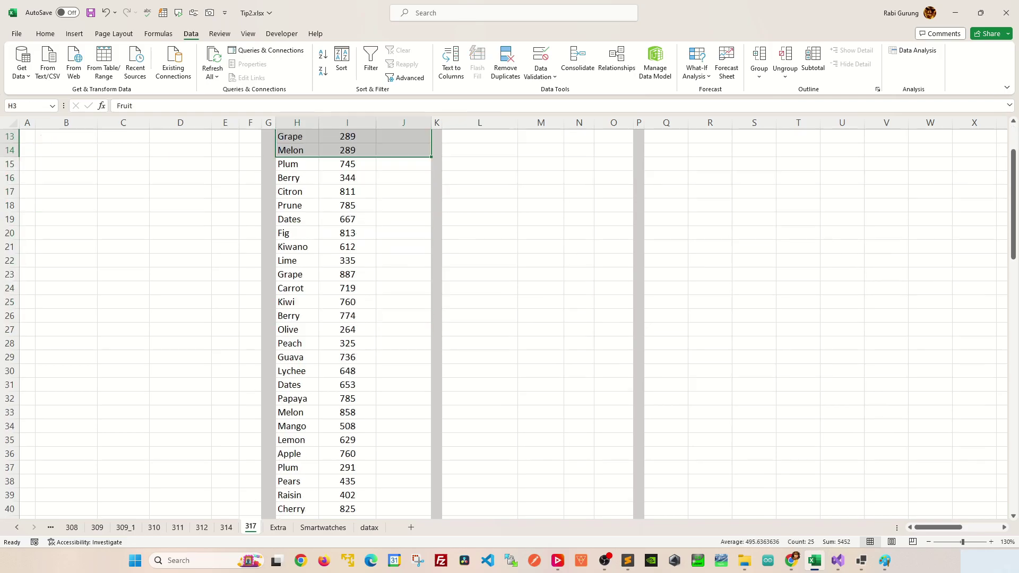
scroll(405, 342, "up", 14)
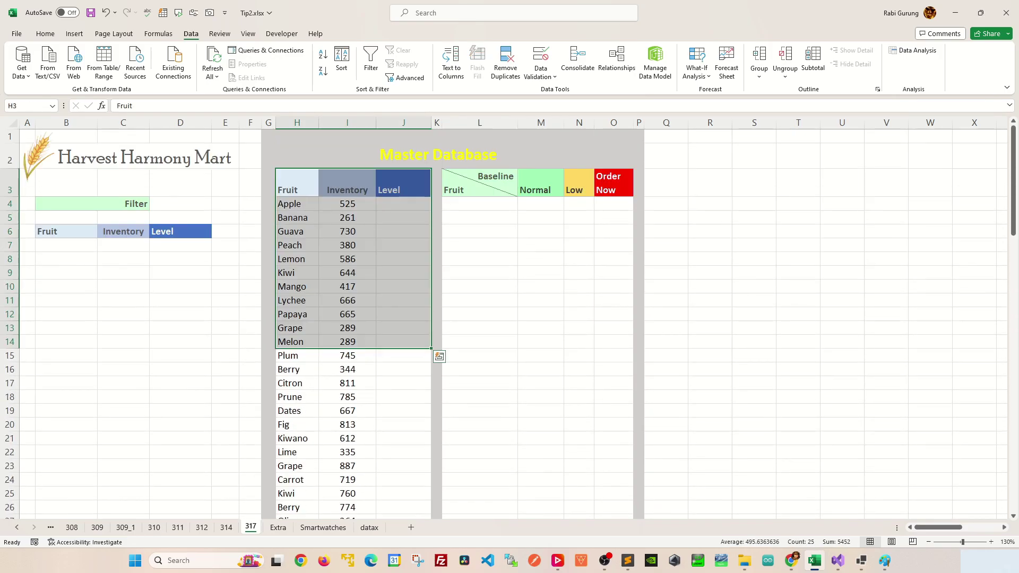
left_click(480, 258)
left_click_drag(478, 183, 632, 402)
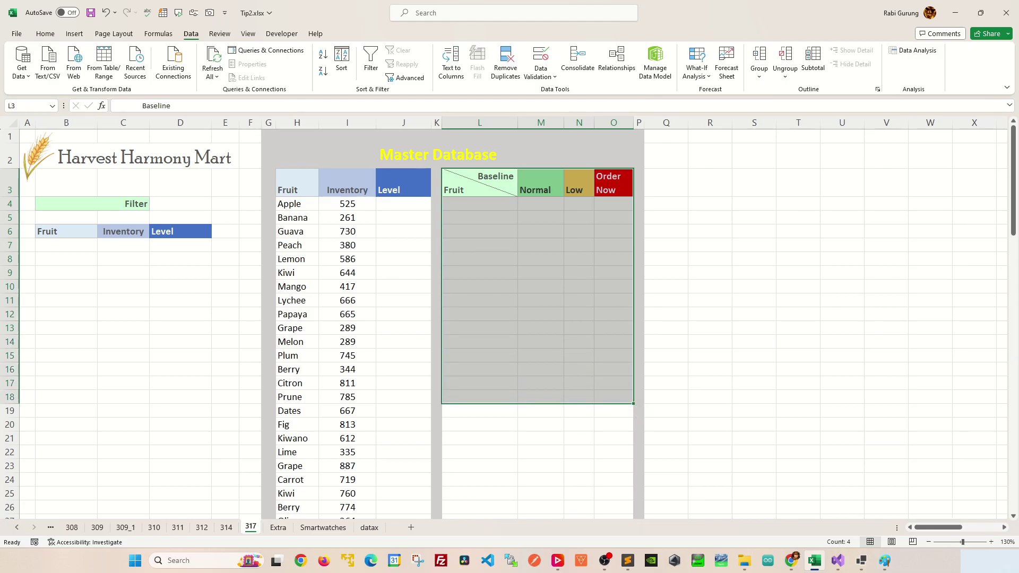
left_click(480, 232)
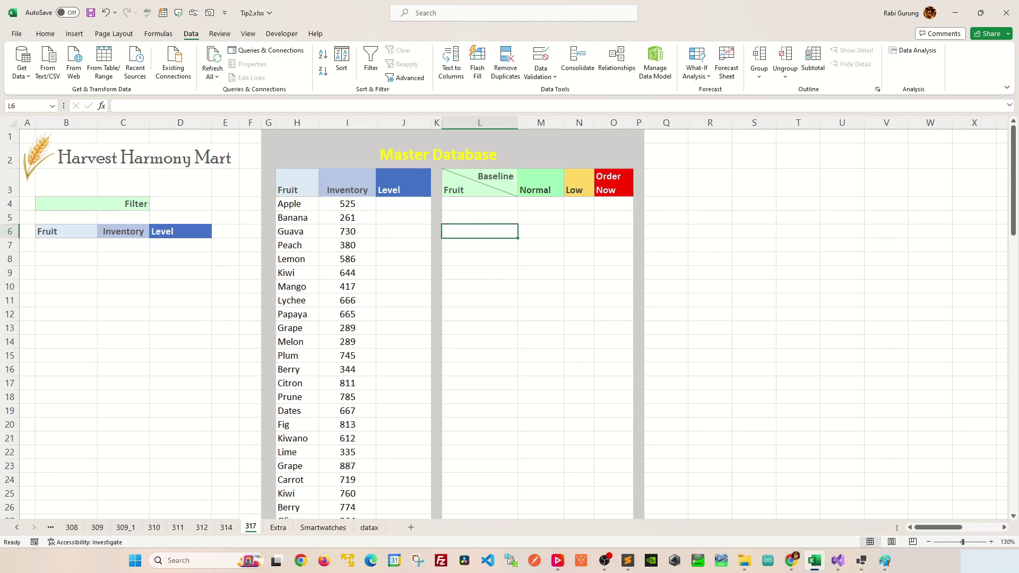
Enter =UNIQUE(H4:H83) in L4 to list the distinct fruits in the baseline table.
left_click(479, 204)
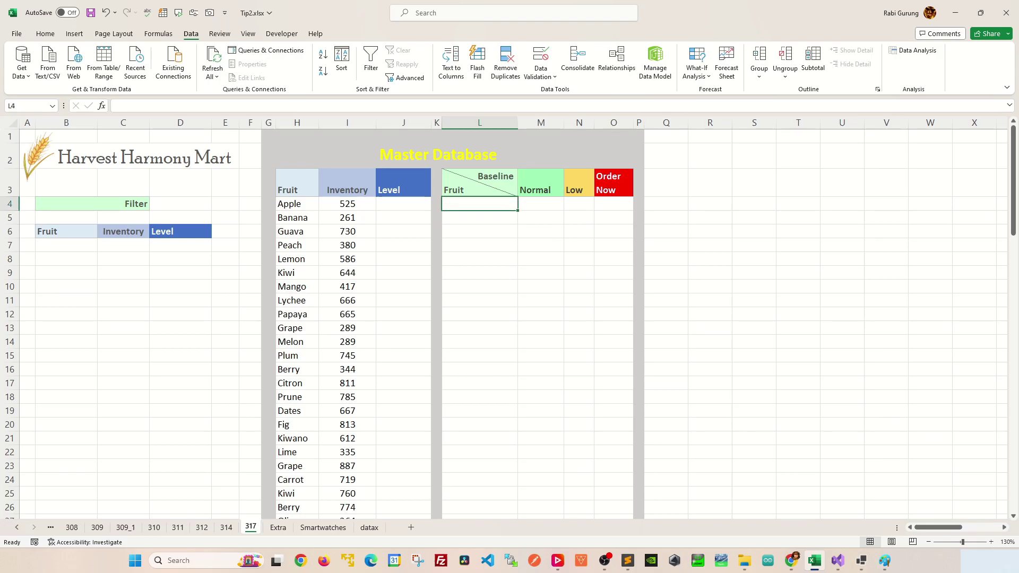
type("=q")
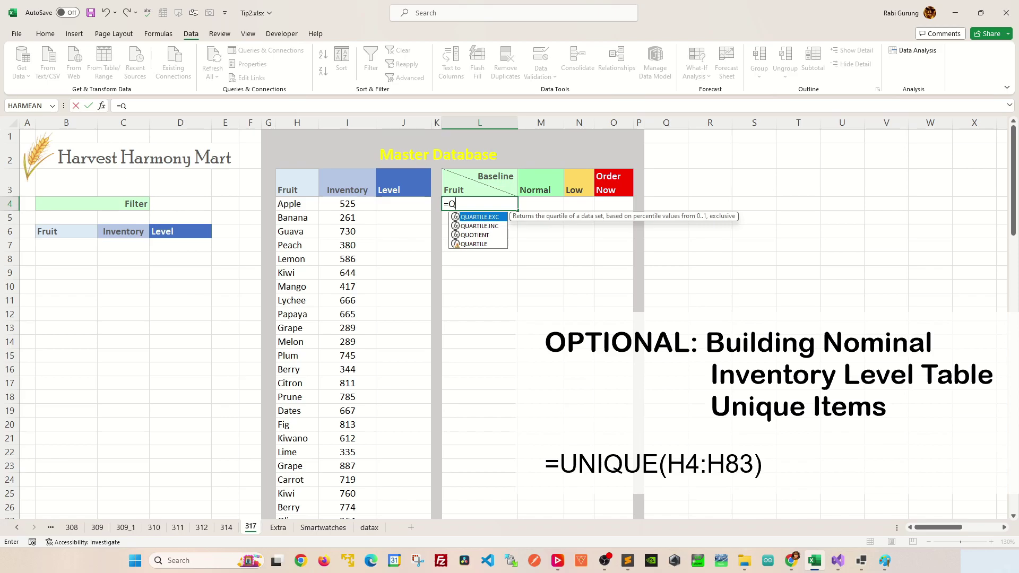
key("BackSpace")
type("U")
key("Down")
key("Down")
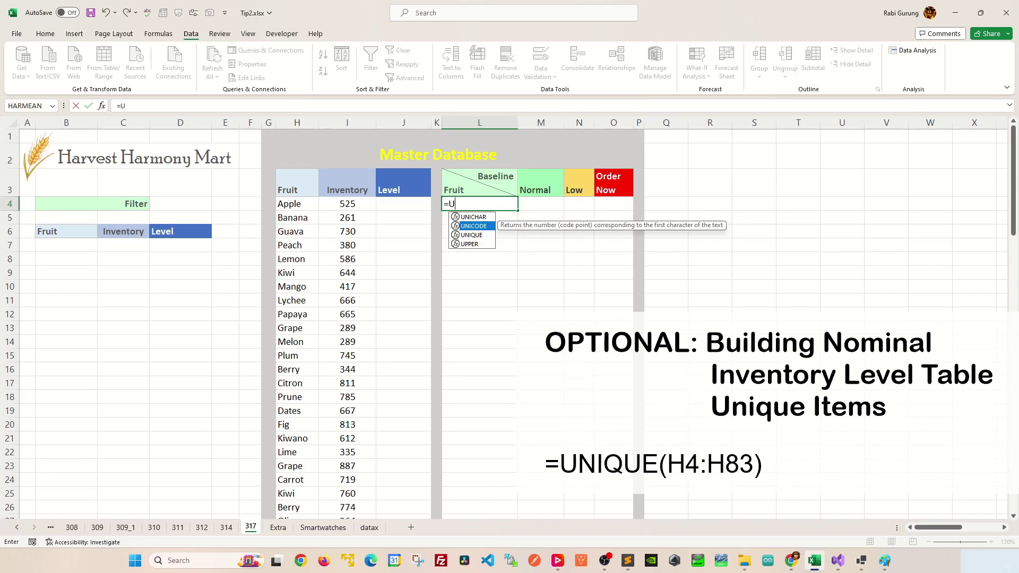
key("Tab")
left_click(298, 204)
scroll(297, 204, "down", 20)
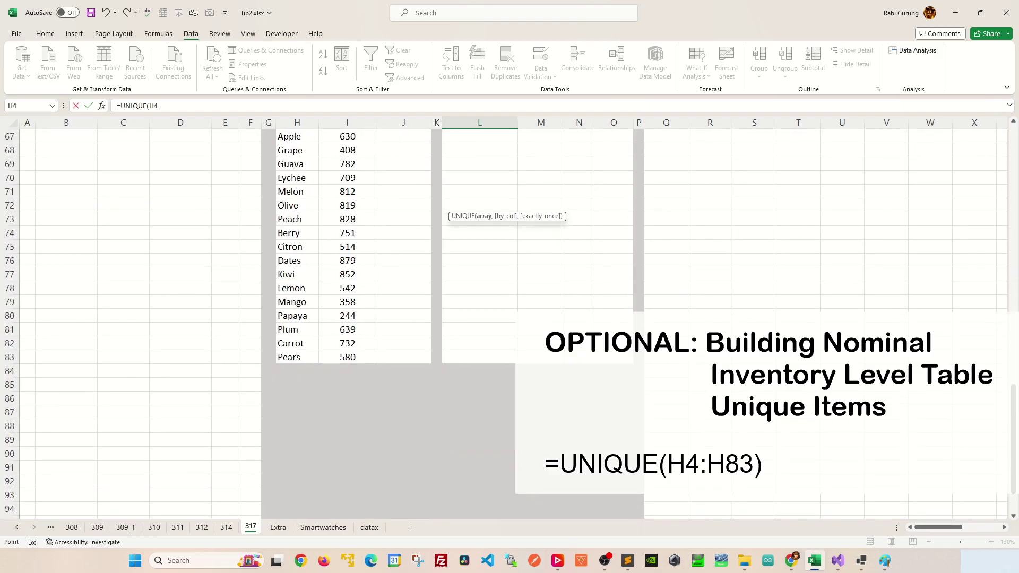
scroll(297, 223, "down", 1)
left_click(298, 316, "shift")
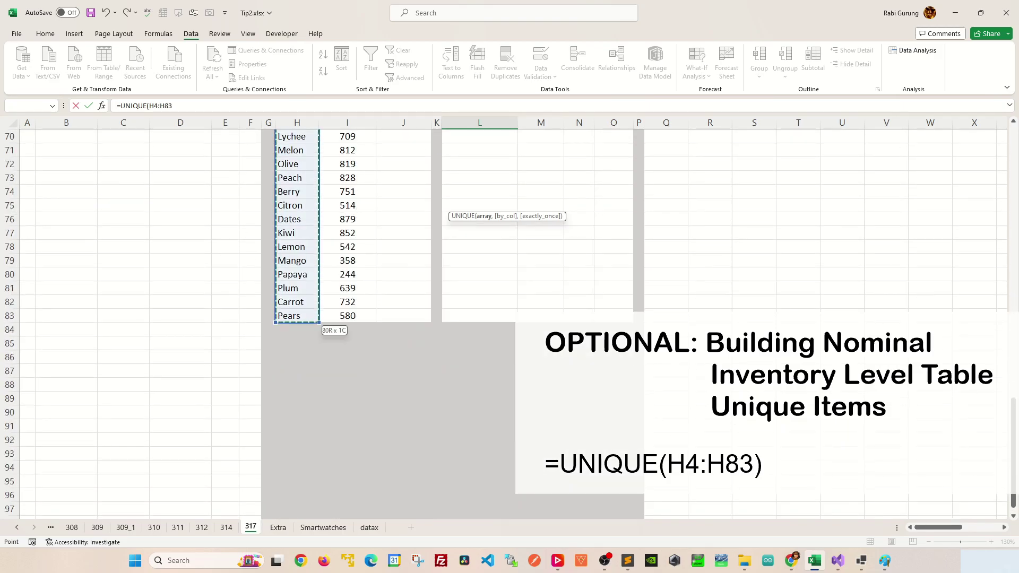
key("Return")
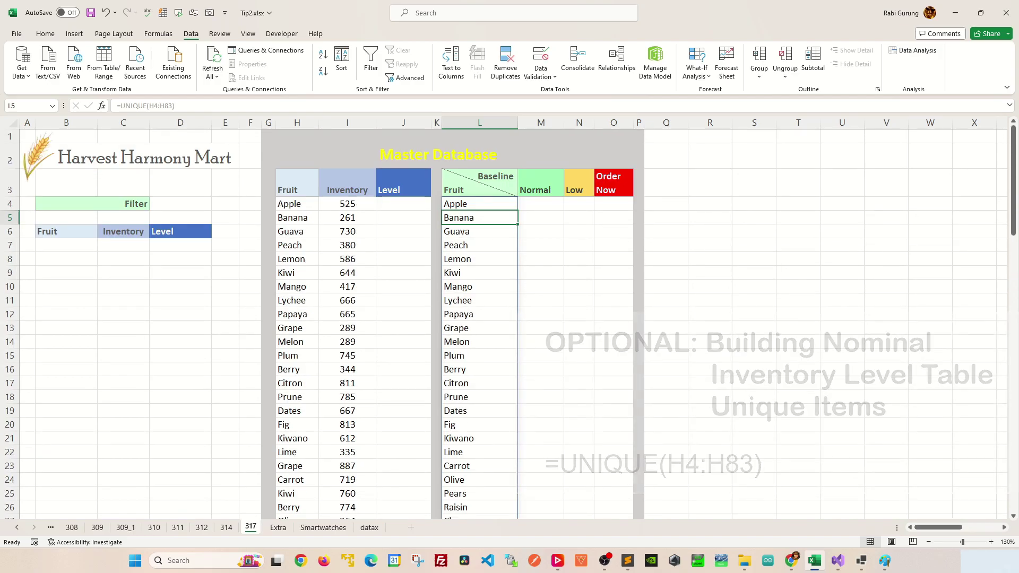
Wrap the L4 formula in SORT so it reads =SORT(UNIQUE(H4:H83)).
key("Up")
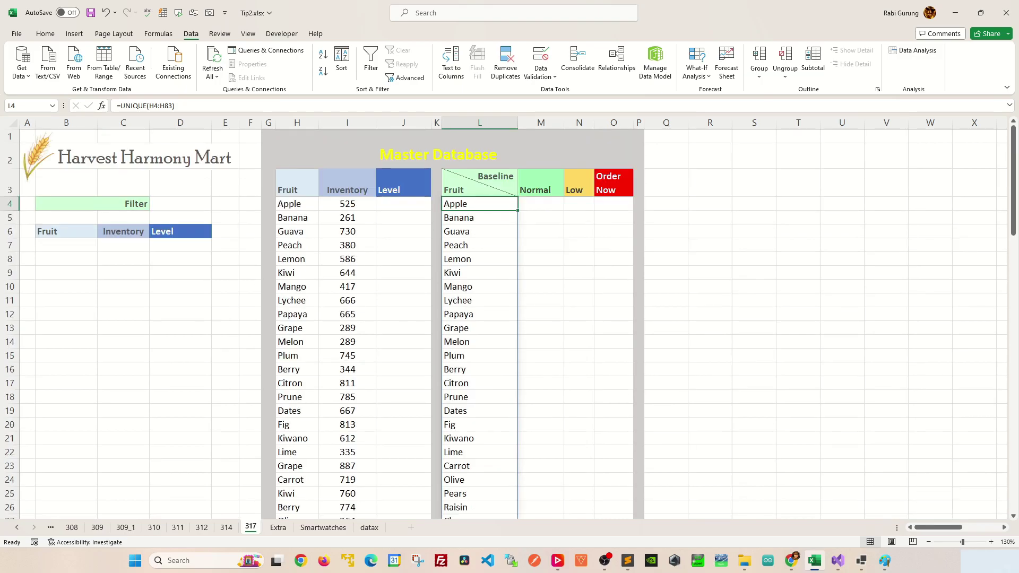
key("F2")
key("Home")
key("Right")
type("SORT(")
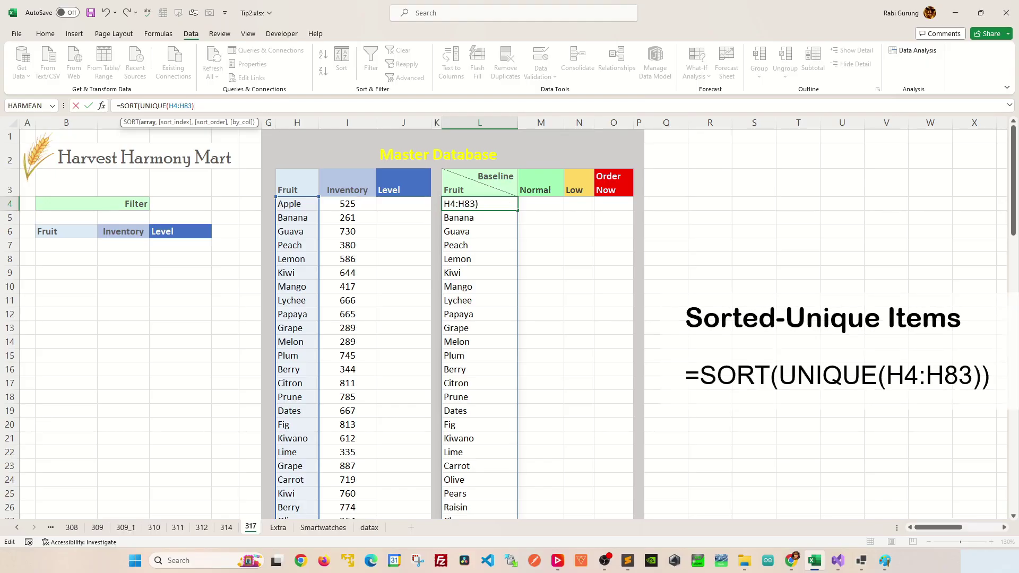
key("End")
type(")")
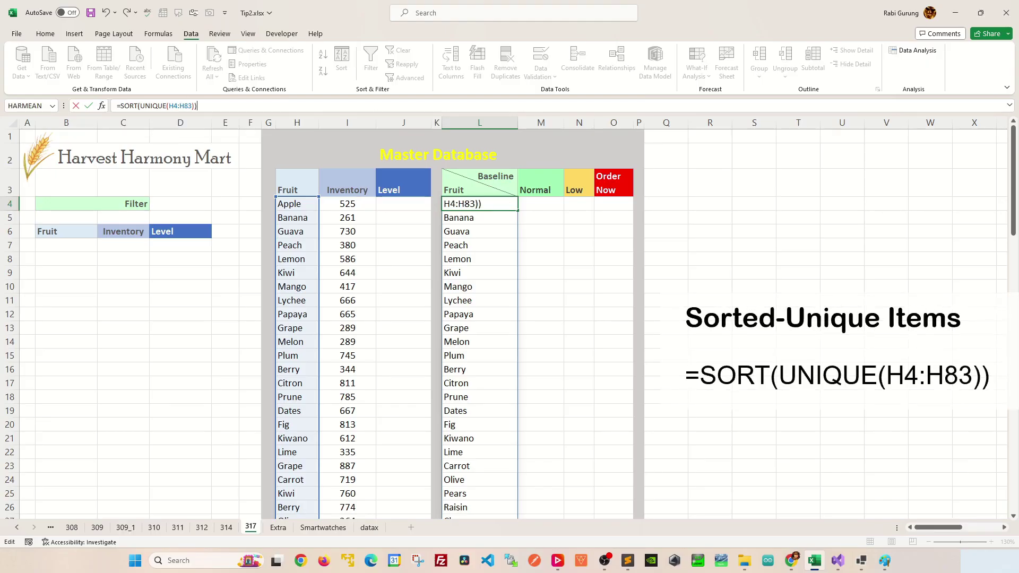
key("Return")
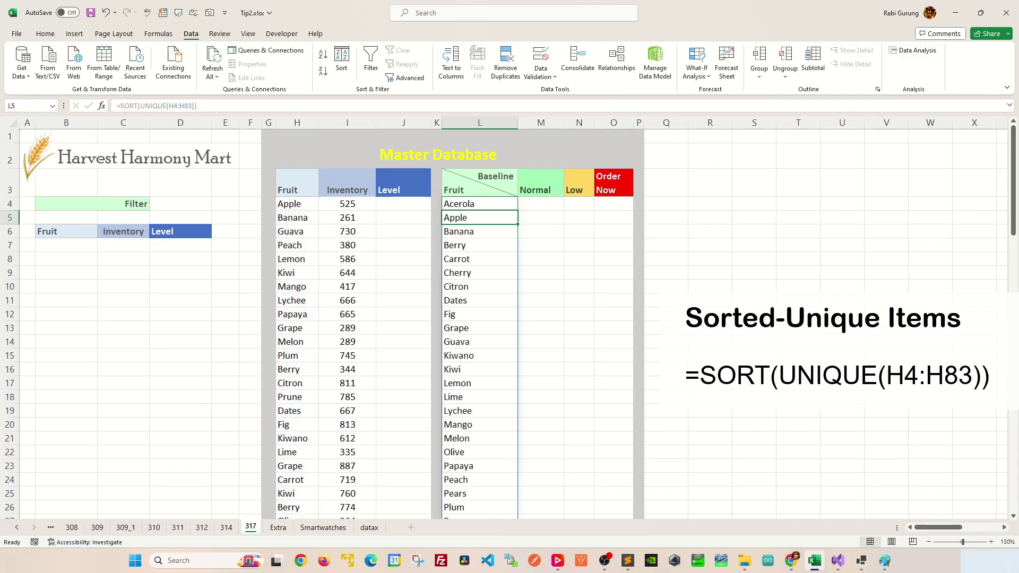
Paste the copied Normal, Low and Order Now levels into the baseline table starting at M4.
left_click(540, 286)
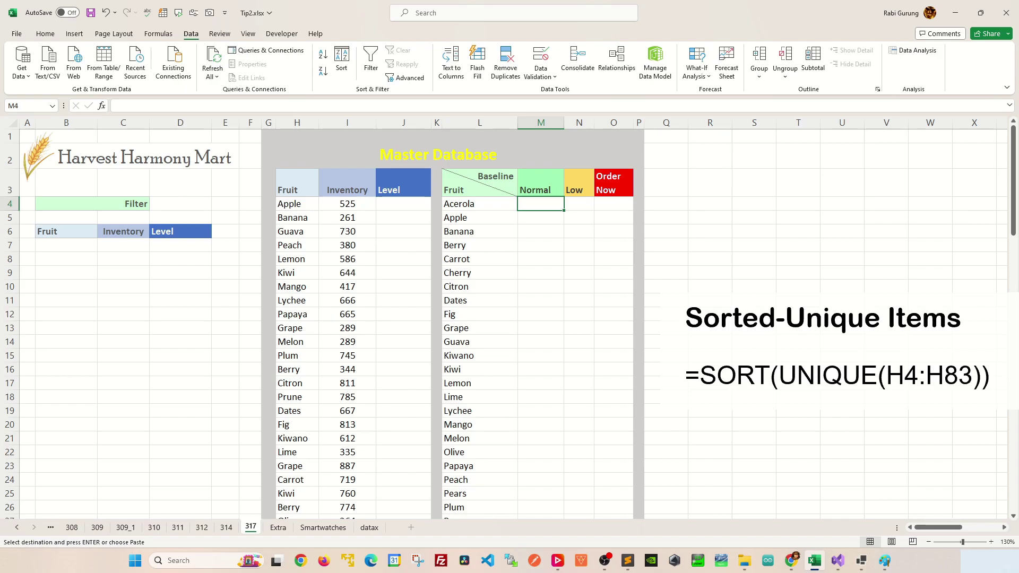
key("ctrl+v")
left_click(479, 245)
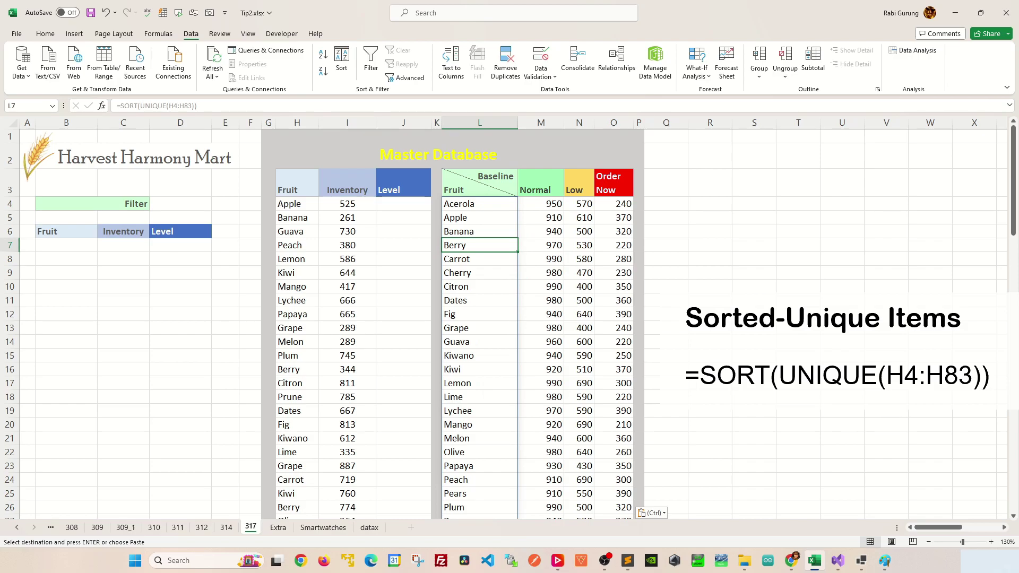
Compare Apple's inventory in row 4 with its Normal, Low and Order Now baselines in row 5.
left_click(480, 218)
key("Right")
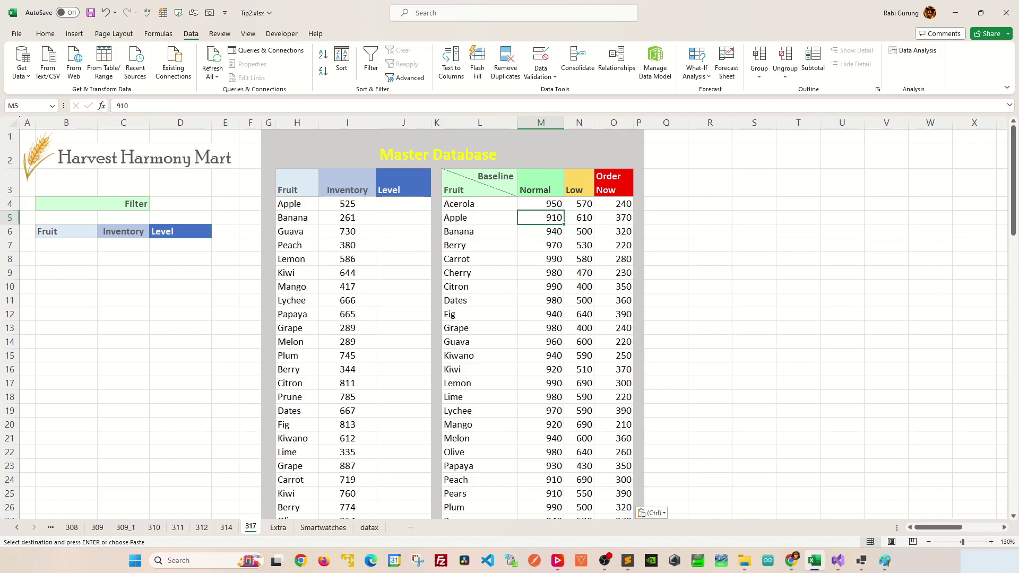
key("Right")
key("Right")
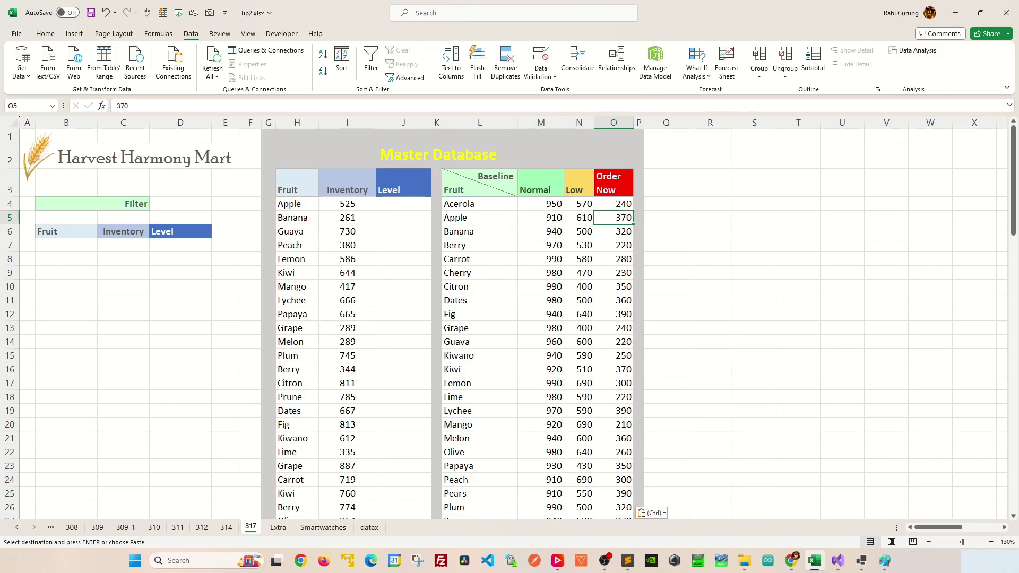
left_click(403, 204)
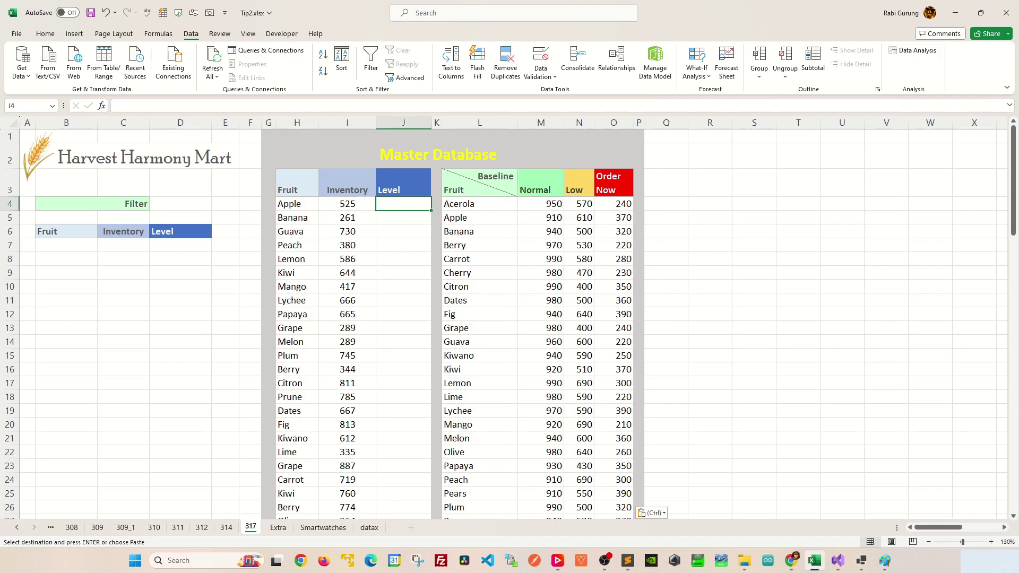
key("Left")
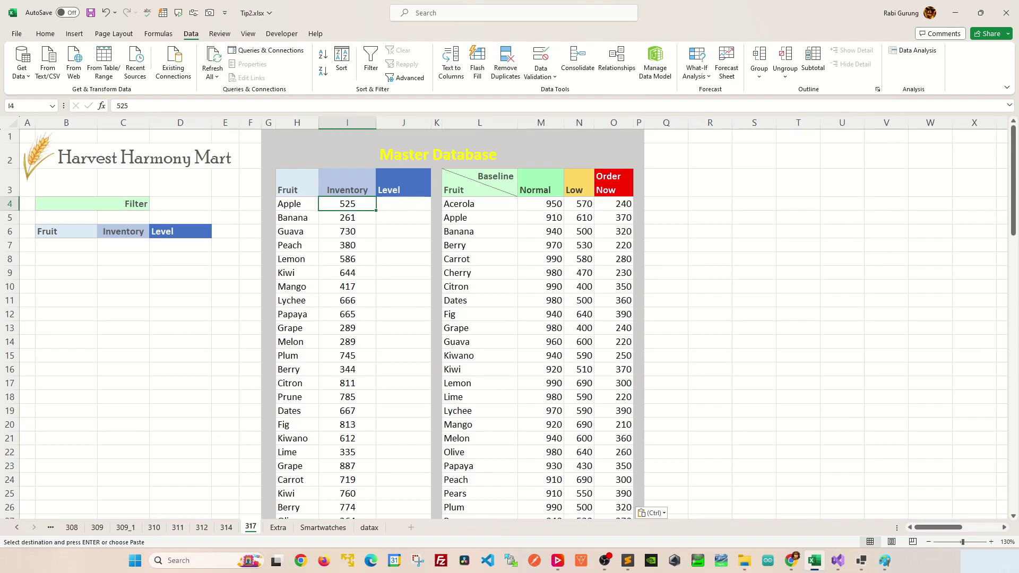
left_click(579, 218)
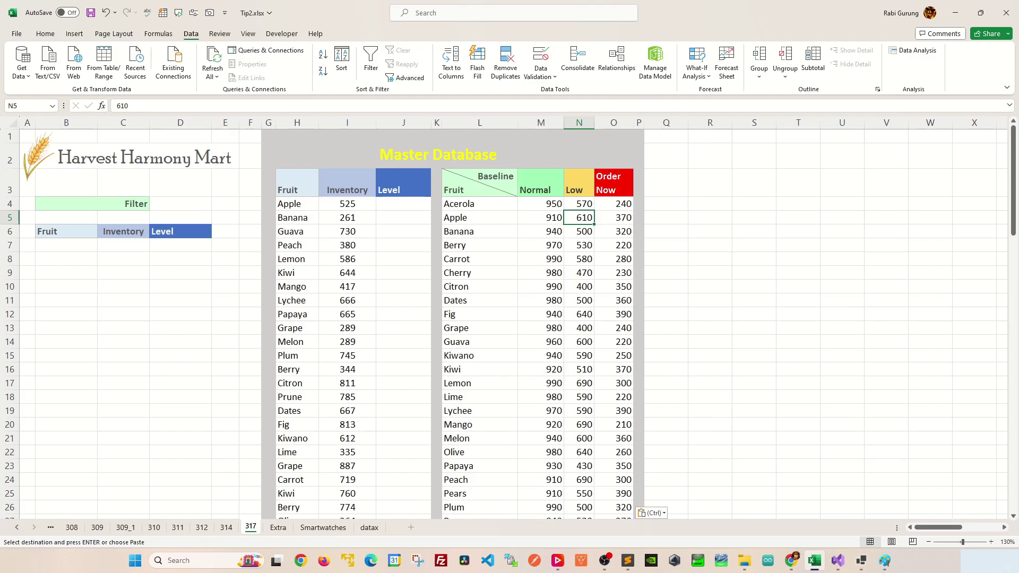
left_click(754, 231)
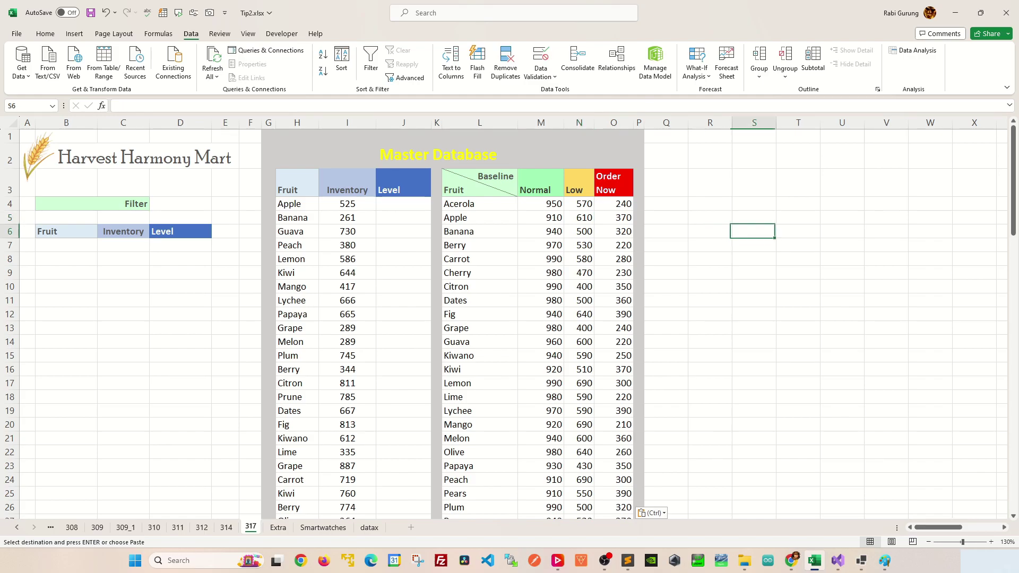
left_click(710, 218)
key("Escape")
Examine the Apple inventory record, the three baseline level headings and the matching Apple row in the baseline table.
left_click_drag(297, 204, 403, 204)
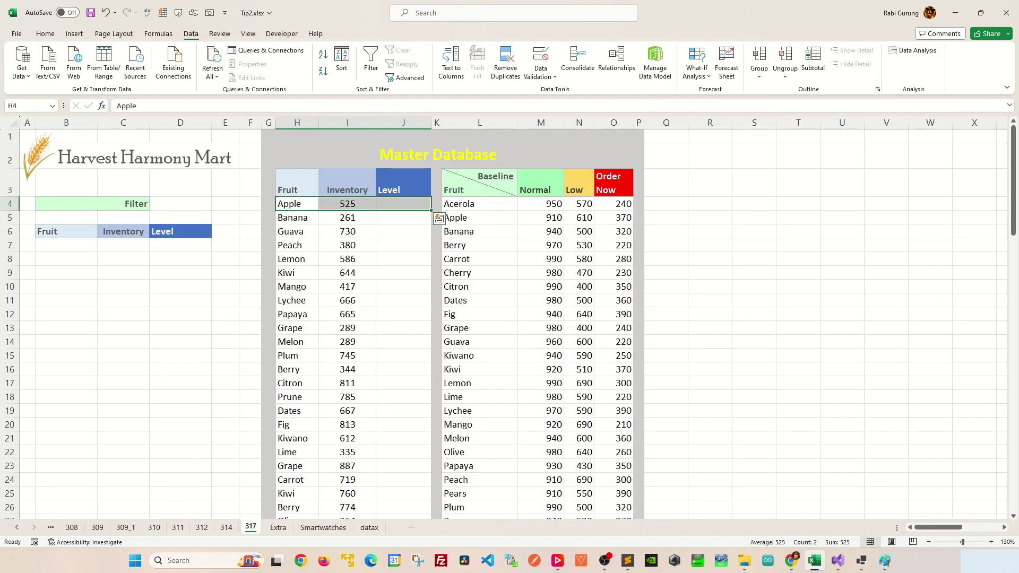
left_click(541, 183)
left_click(580, 183)
left_click(614, 184)
left_click(541, 184)
left_click(579, 183)
left_click(614, 183)
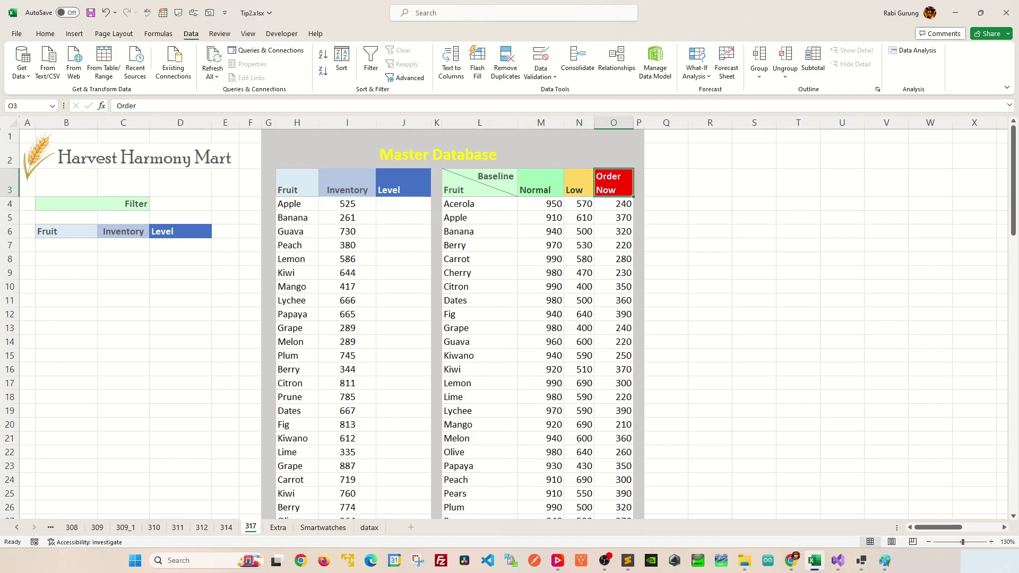
left_click(297, 204)
left_click_drag(480, 218, 614, 217)
left_click(297, 203)
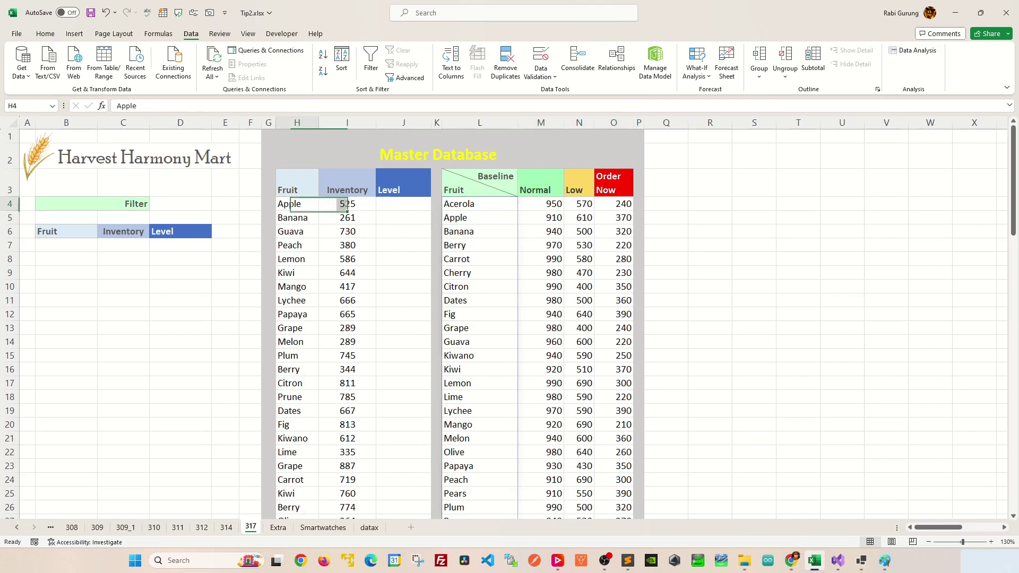
Start a FILTER formula in R5 with the whole baseline table as the absolute array $L$4:$O$28.
left_click(711, 218)
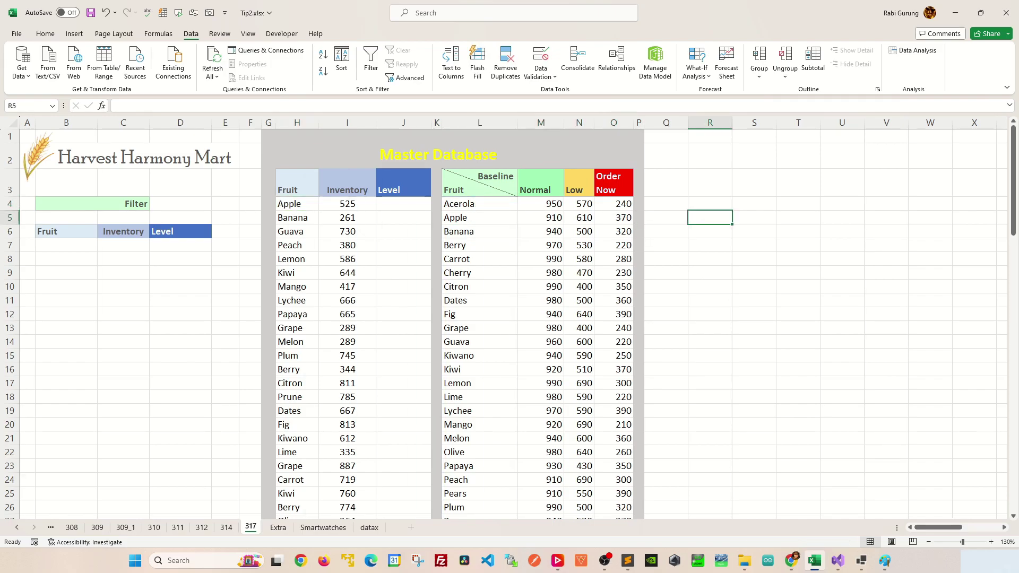
type("=FILTER(")
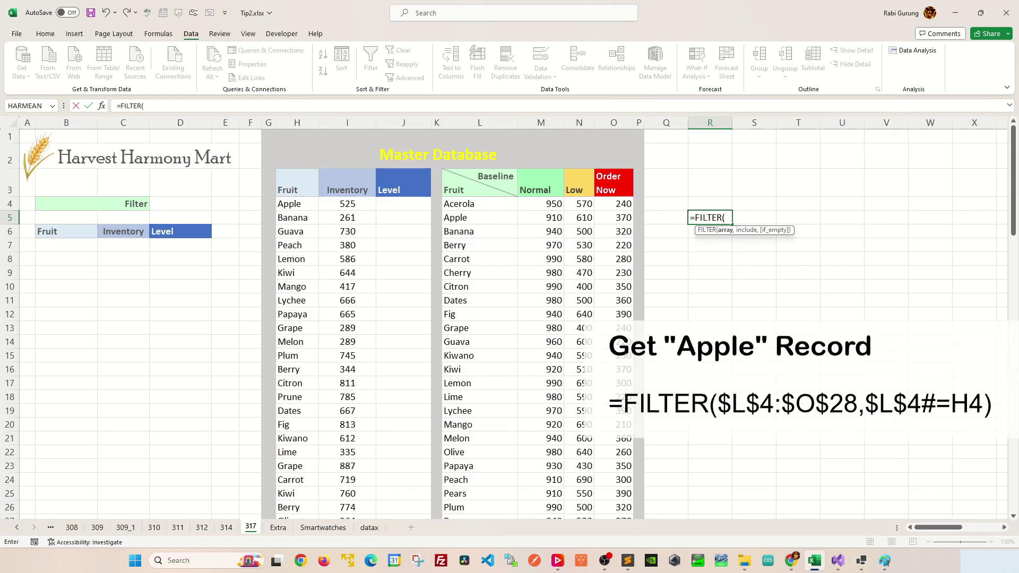
left_click_drag(459, 204, 624, 204)
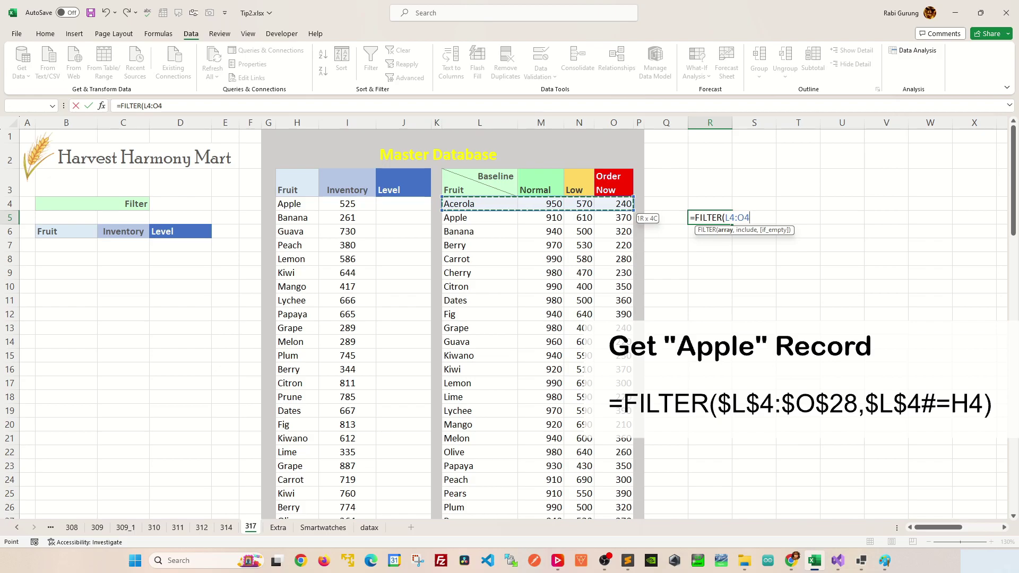
key("ctrl+shift+Down")
key("ctrl+BackSpace")
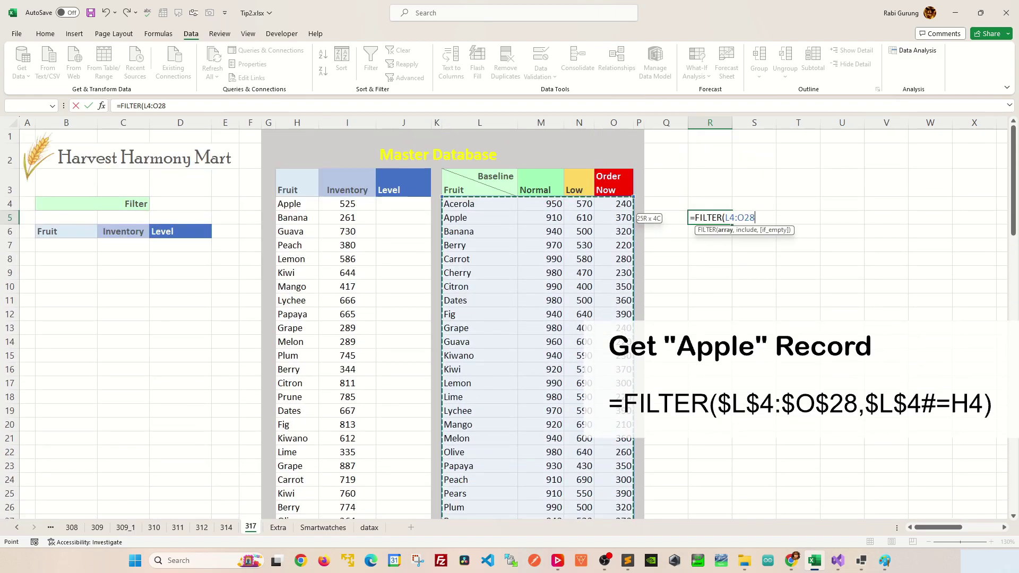
key("F4")
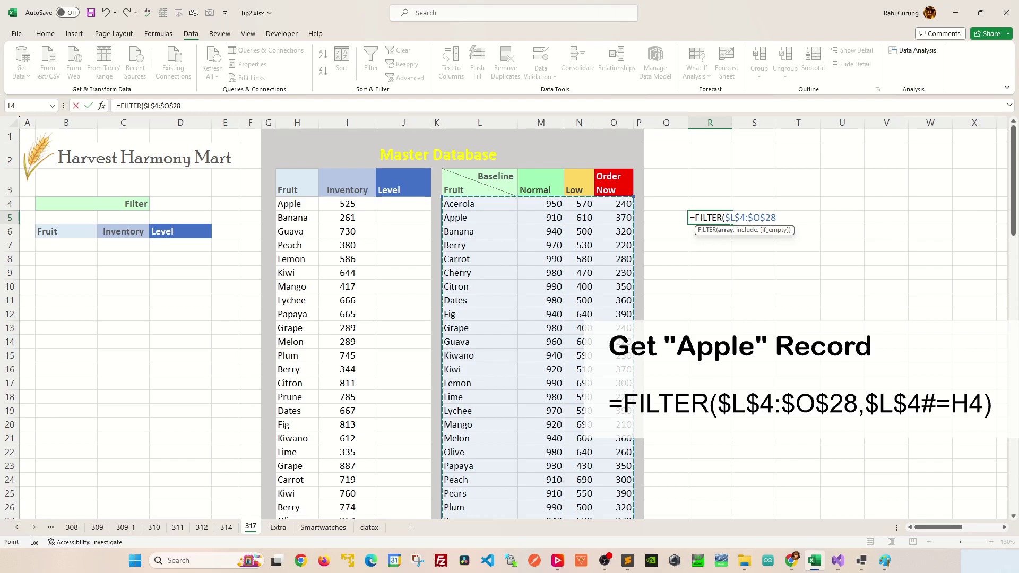
type(",")
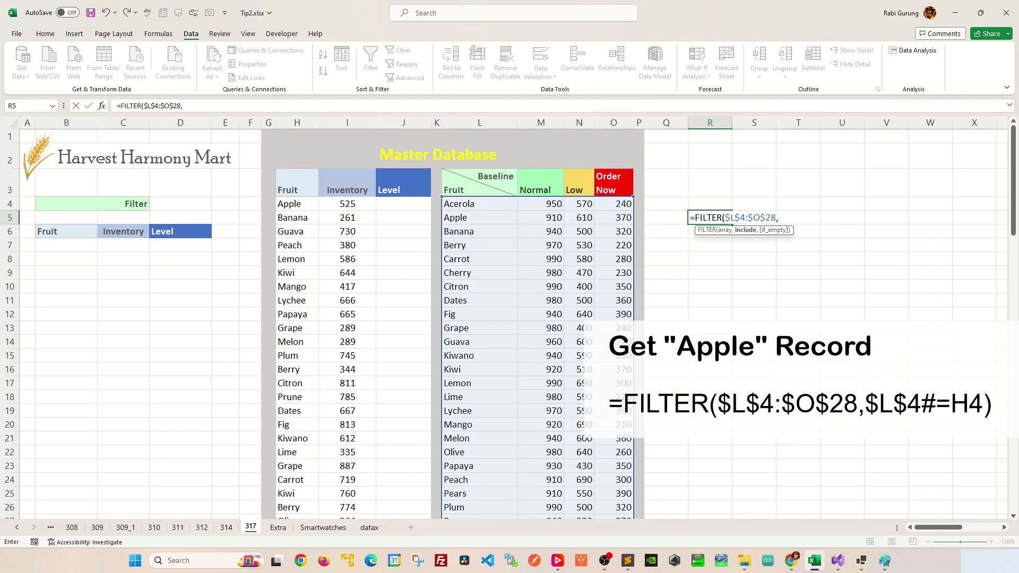
Complete the FILTER formula in R5 with the condition $L$4#=H4 to retrieve Apple's baseline record.
left_click(480, 204)
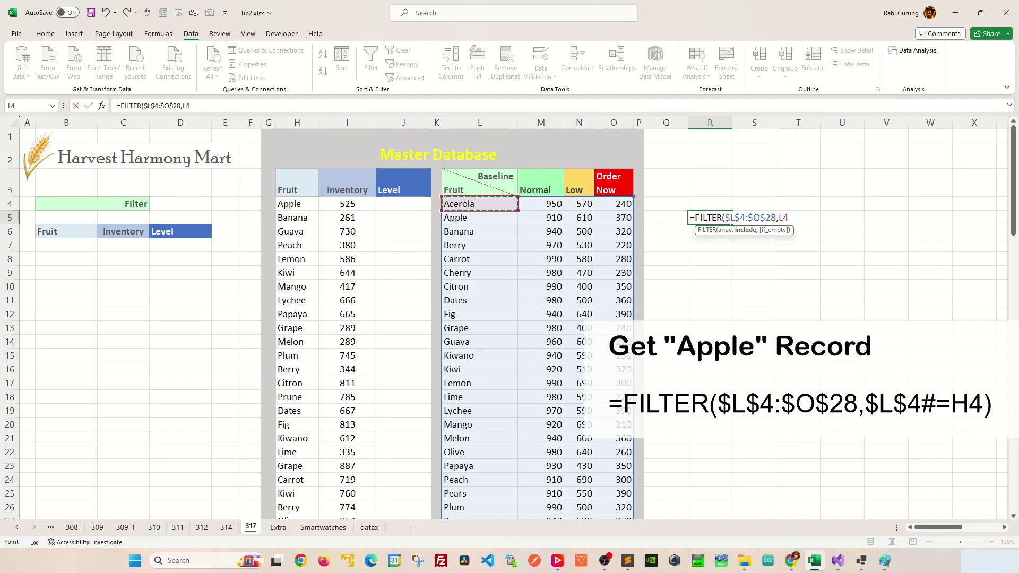
key("ctrl+shift+Down")
scroll(503, 324, "down", 1)
scroll(503, 324, "up", 1)
scroll(531, 318, "up", 1)
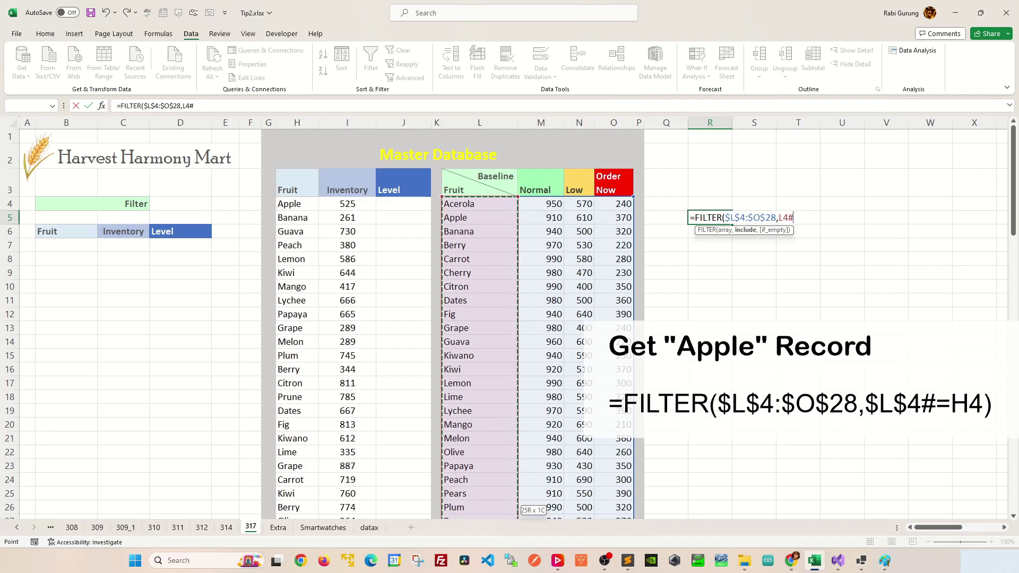
key("F4")
type("=")
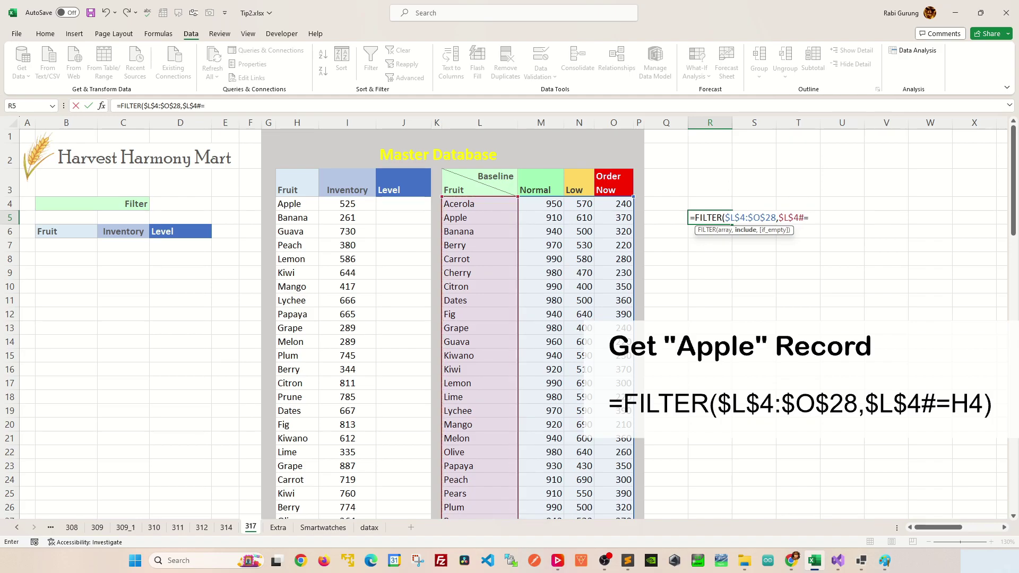
left_click(296, 204)
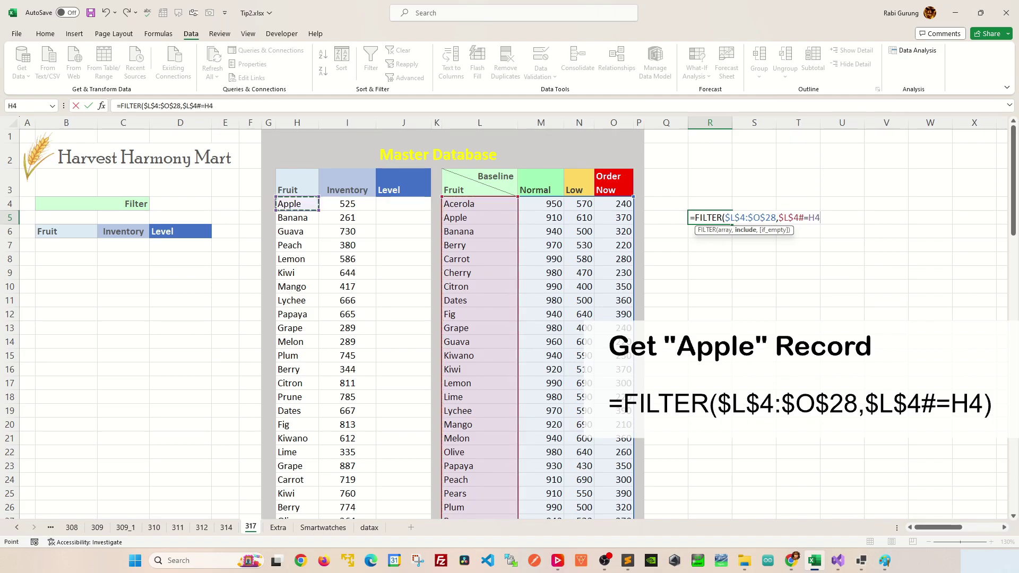
type(")")
key("Return")
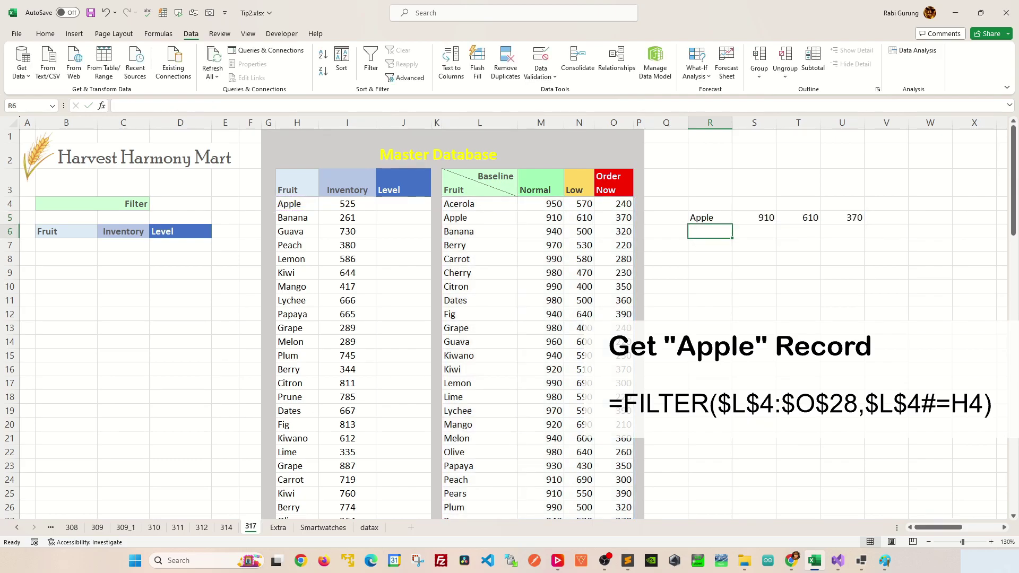
Set Apple's Normal baseline in M5 to 920.
left_click_drag(479, 218, 614, 218)
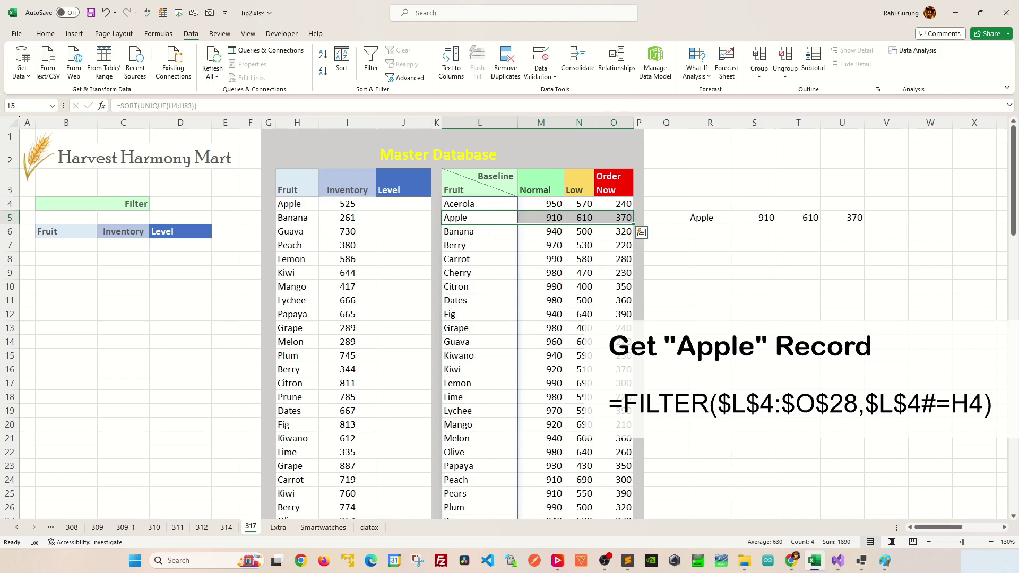
left_click(541, 218)
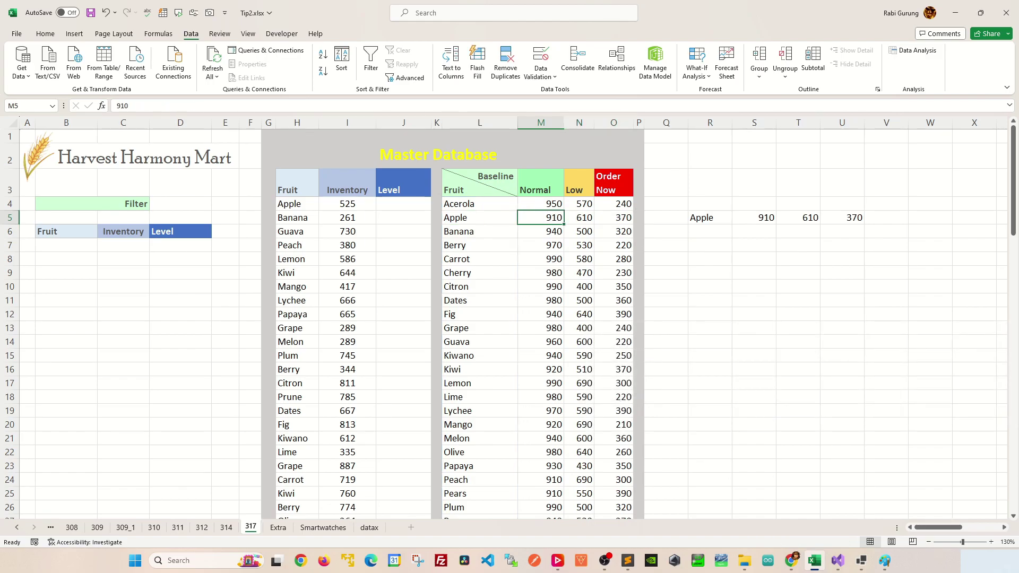
type("920")
key("Return")
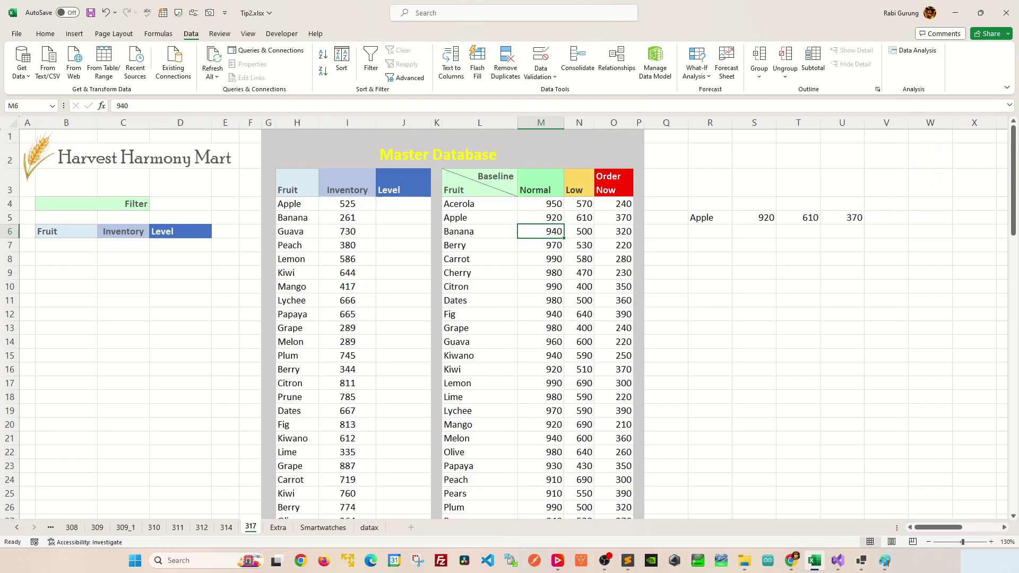
Enter =INDEX(FILTER($L$4:$O$28,$L$4#=H4),4) in R6 to extract Apple's Order Now level.
left_click(711, 232)
type("=")
key("ctrl+v")
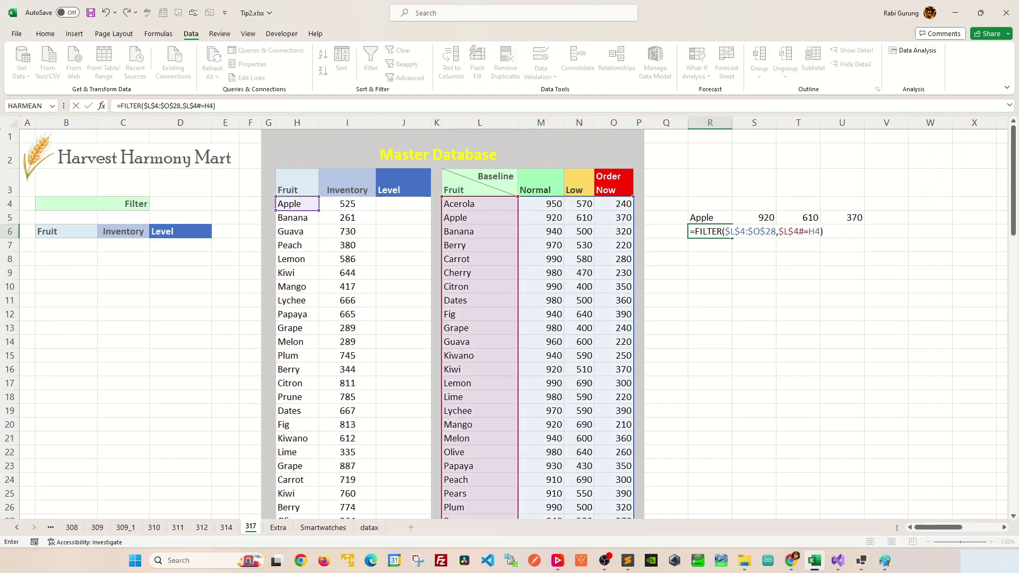
left_click(696, 231)
type("INDEX(")
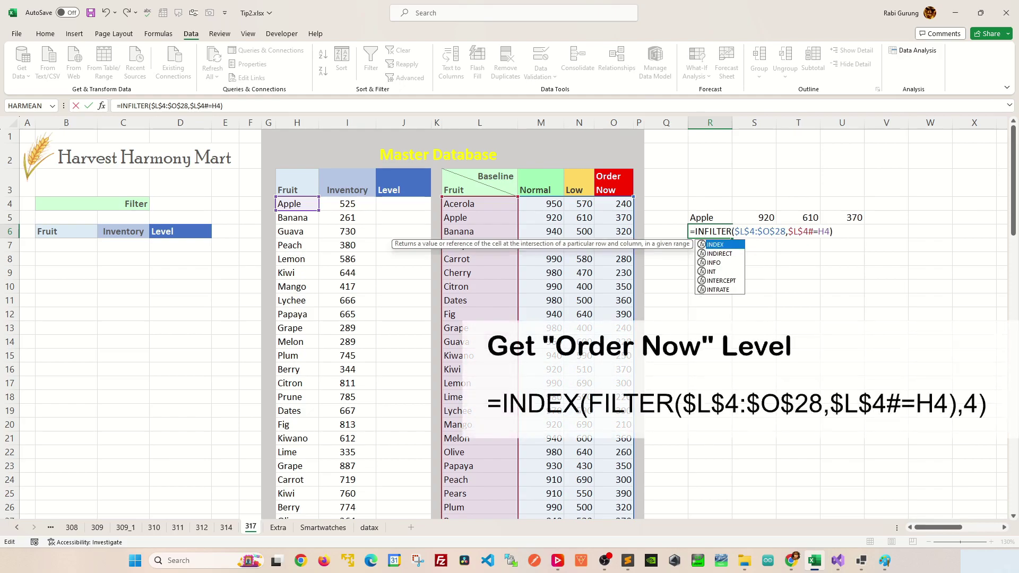
key("End")
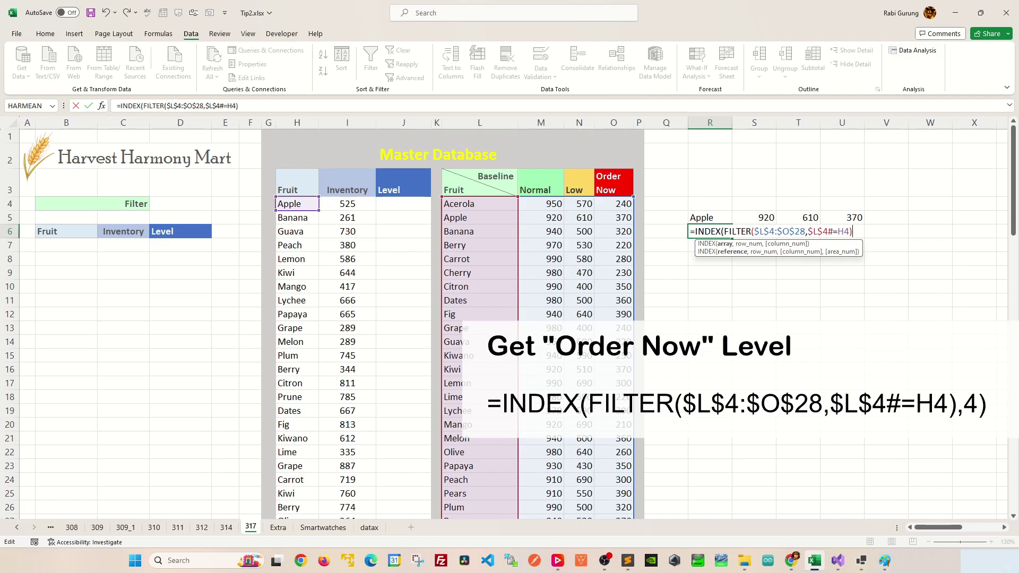
type(",")
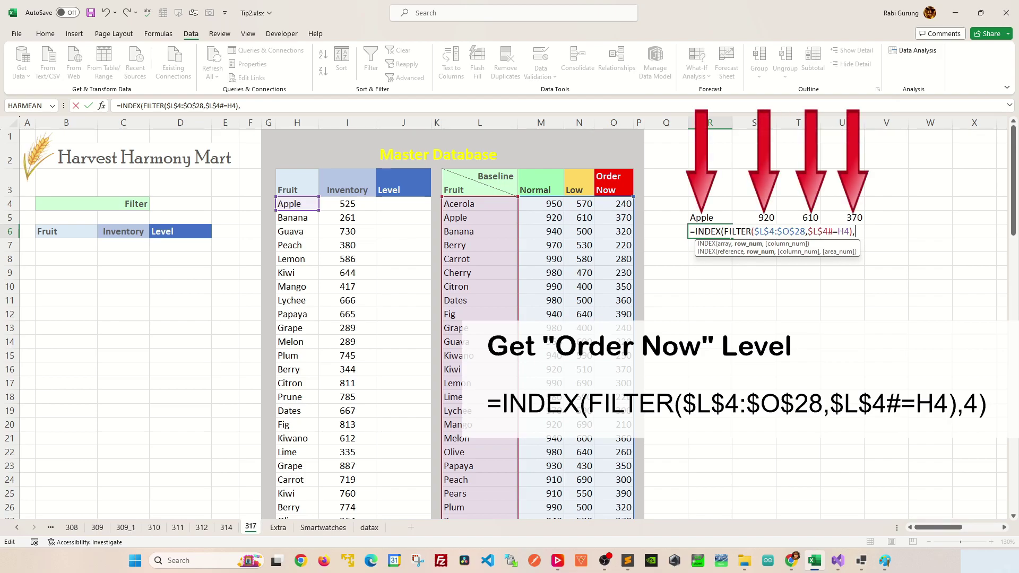
type("4")
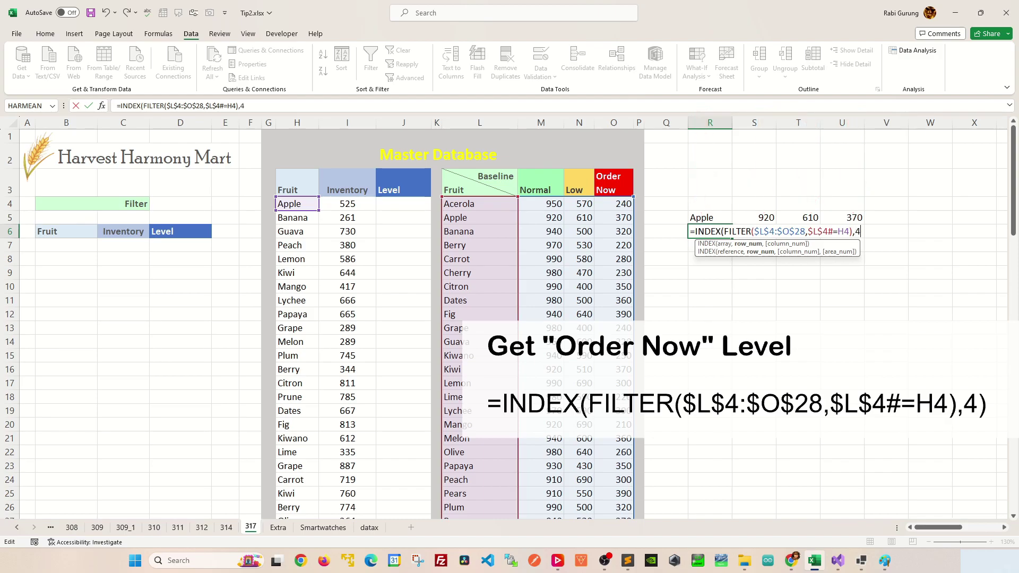
type(")")
key("Return")
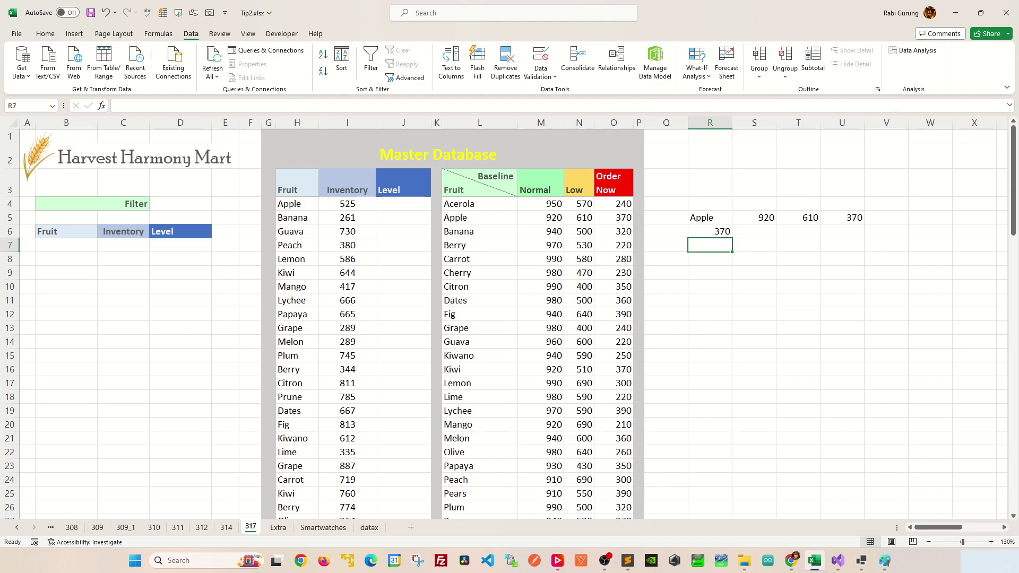
Start an IFS formula in J4 that returns $O$3 when I4<=INDEX(FILTER($L$4:$O$28,$L$4#=H4),4).
left_click(404, 204)
type("=")
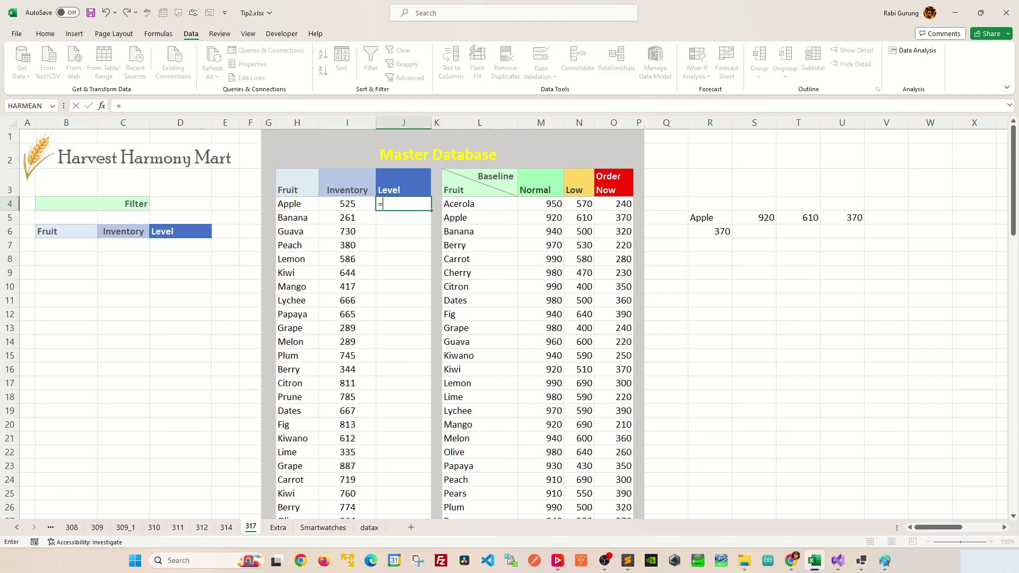
type("IFS(")
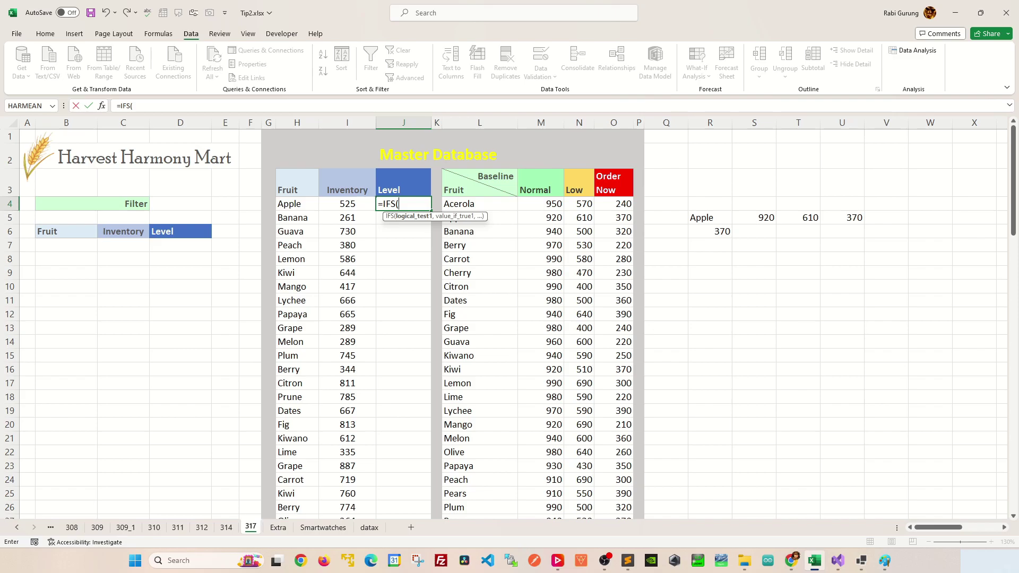
left_click(345, 204)
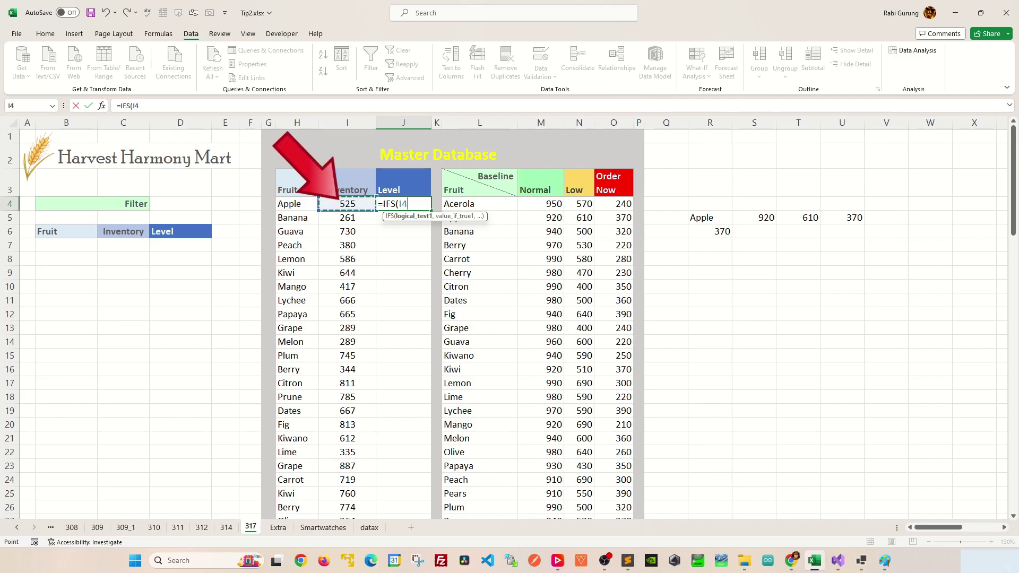
type("<")
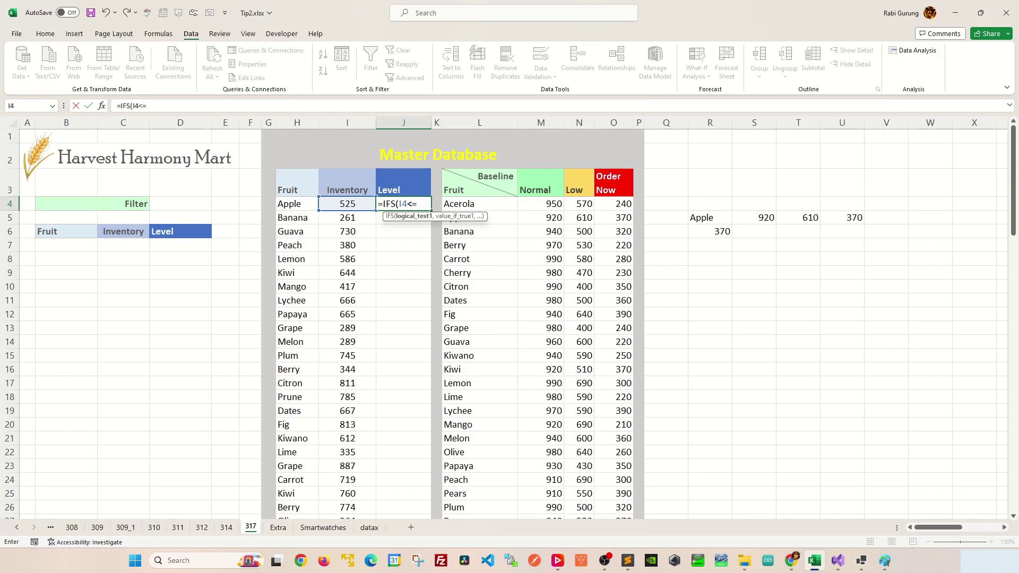
type("=")
type("INDEX(FILTER($L$4:$O$28,$L$4#=H4),4)")
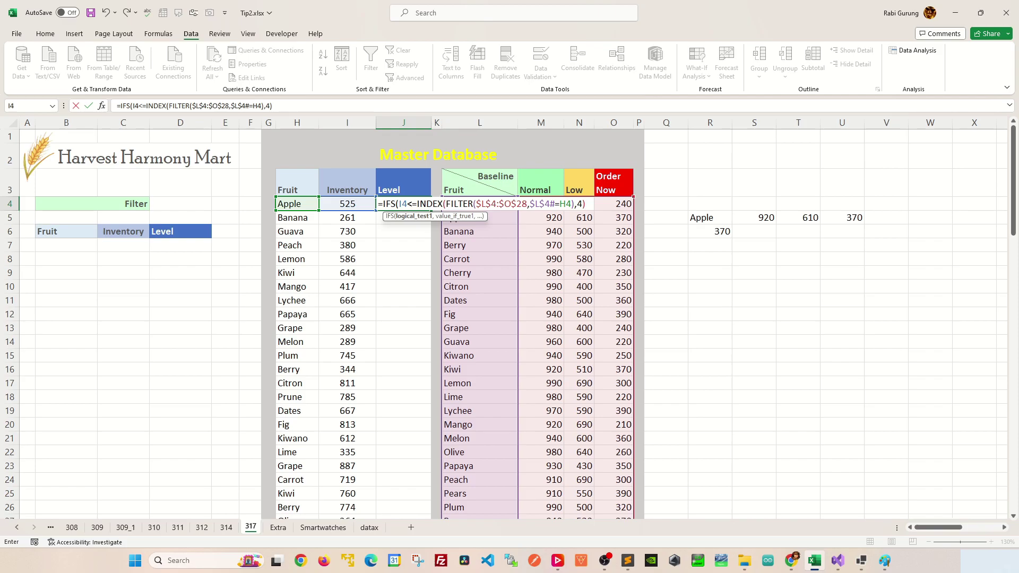
type(",")
left_click(614, 184)
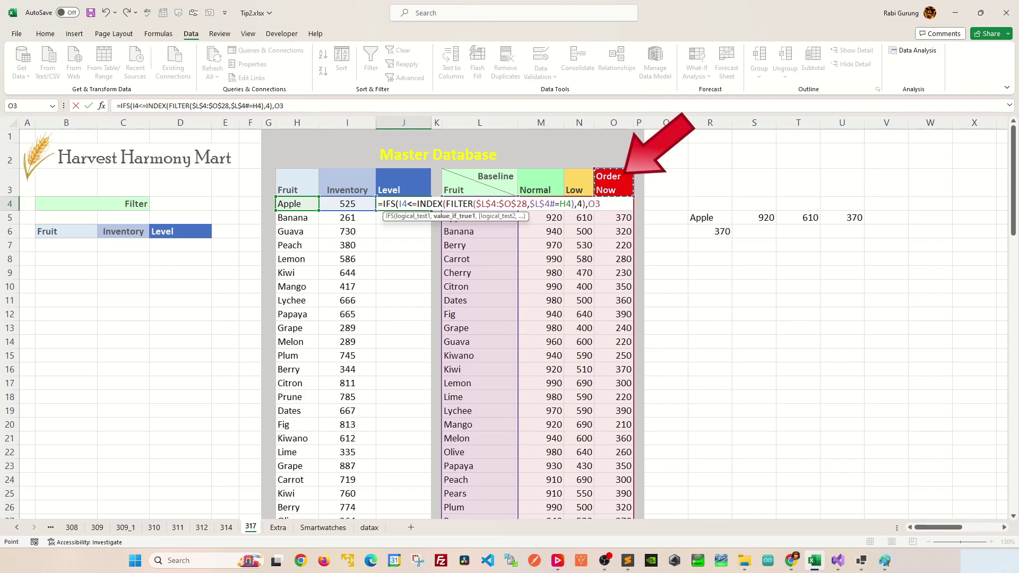
key("F4")
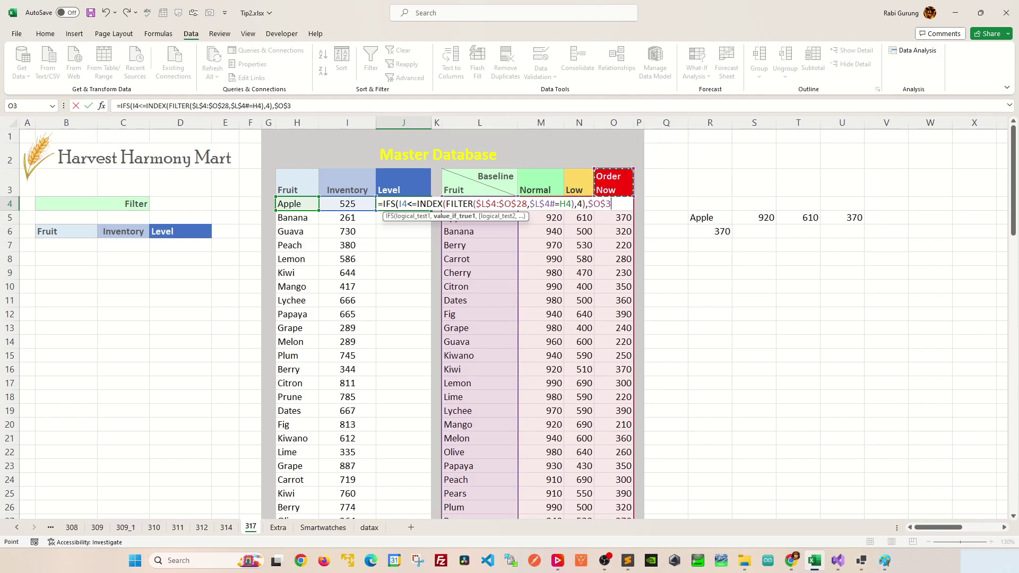
Add a second IFS test in J4, I4<=INDEX(FILTER($L$4:$O$28,$L$4#=H4),3), returning the Low heading as $N$3.
type(",")
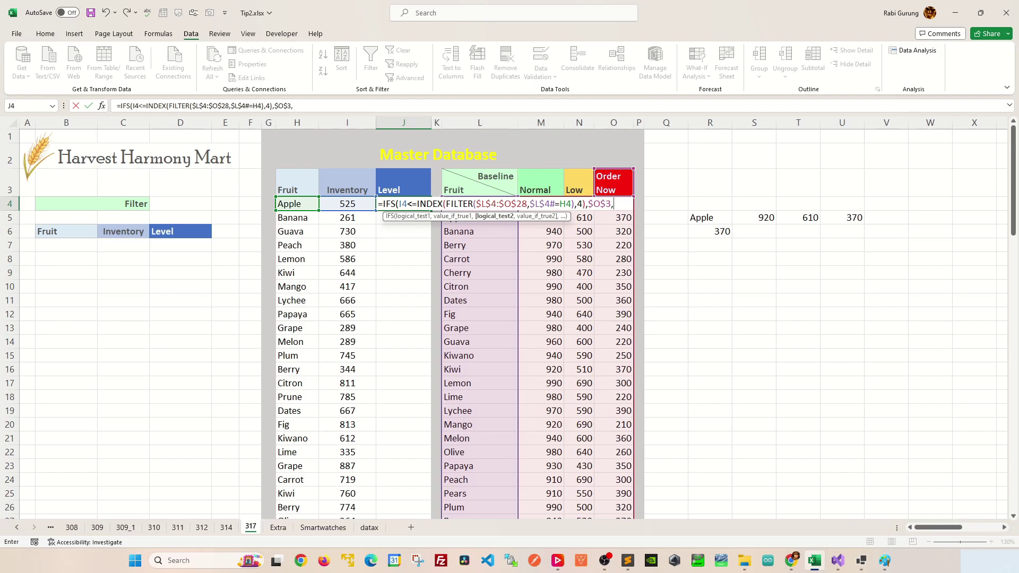
key("Left")
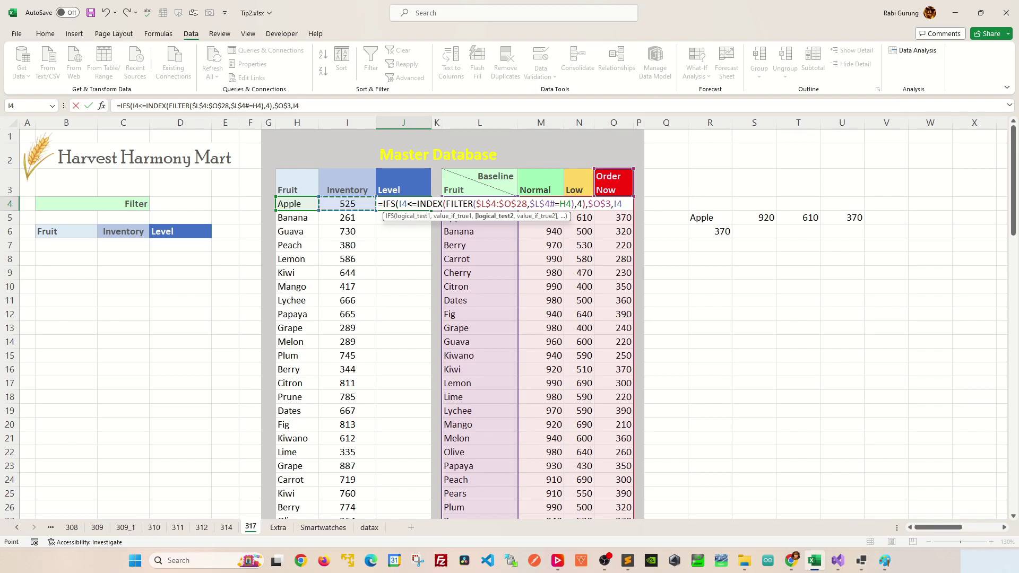
type("<=")
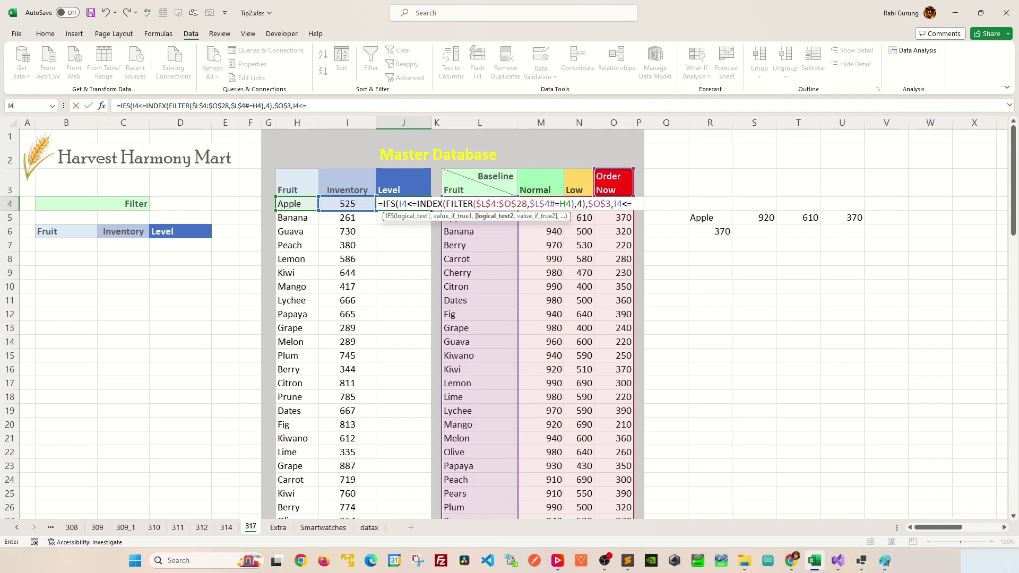
key("ctrl+v")
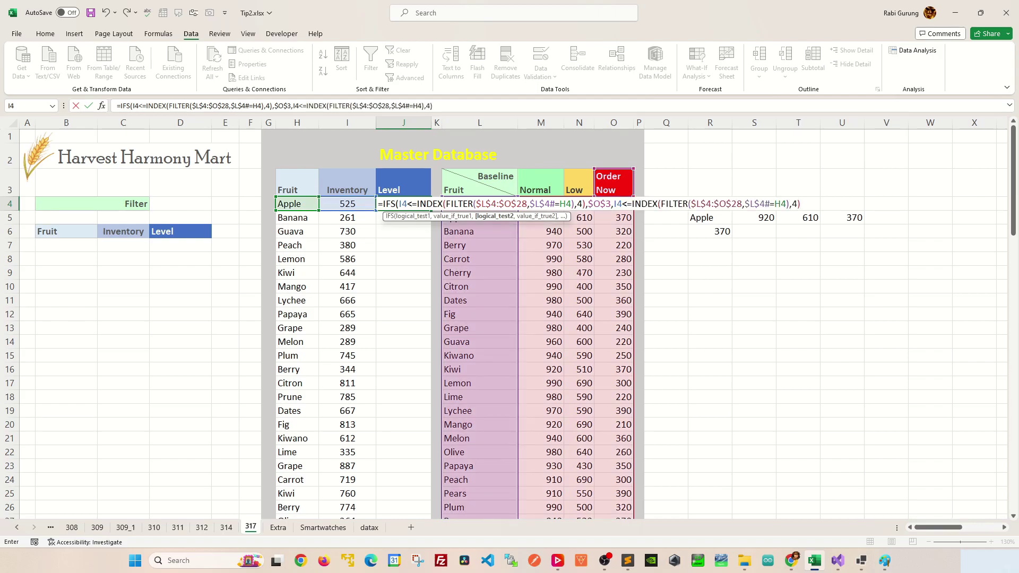
key("F2")
key("Left")
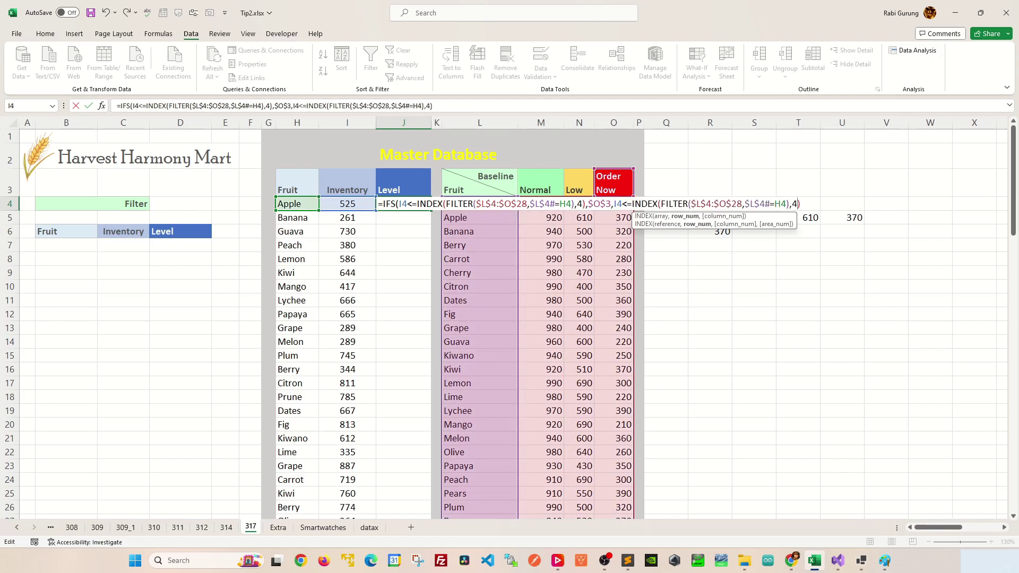
key("BackSpace")
type("3")
key("Right")
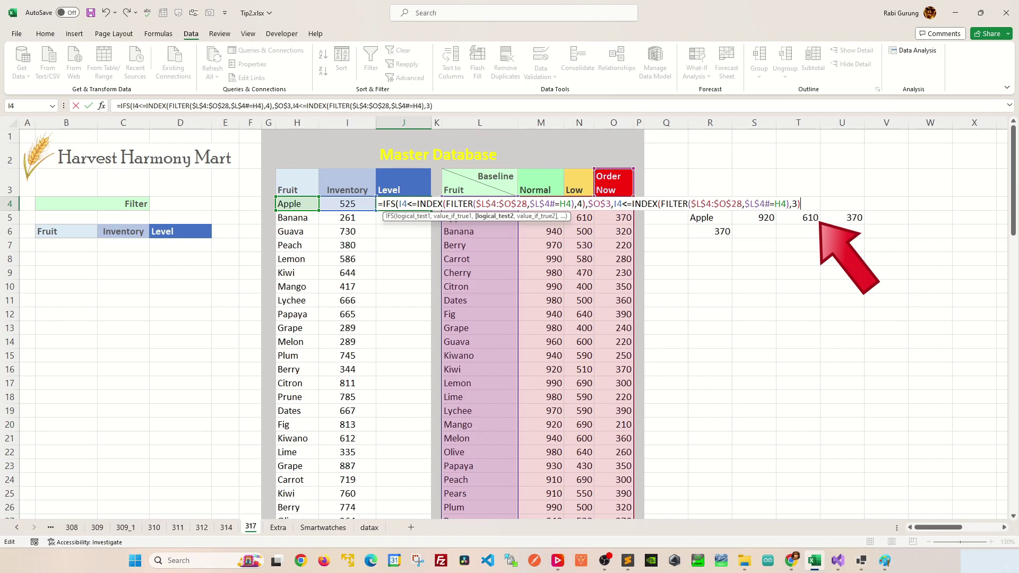
type(",")
left_click(579, 184)
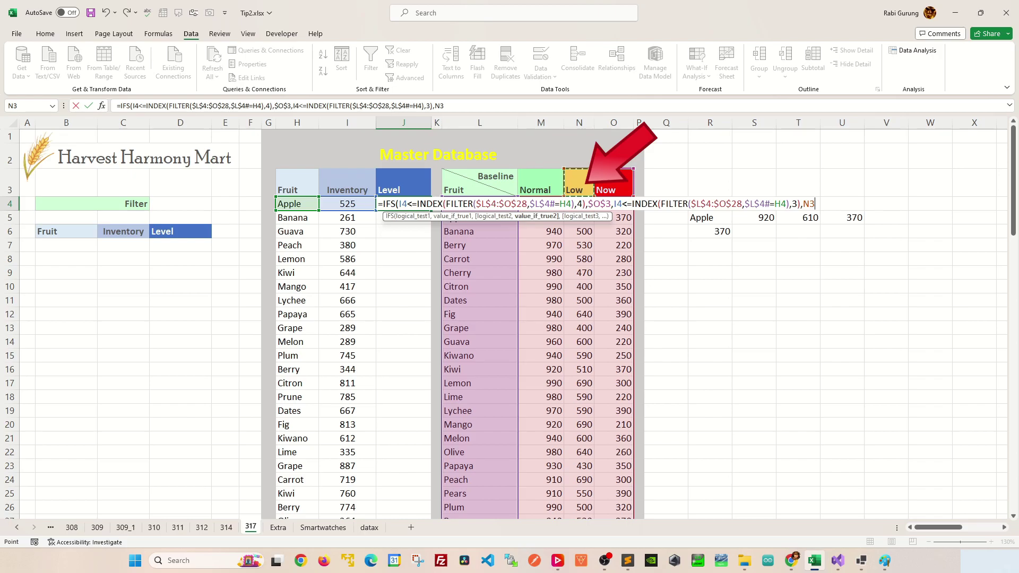
key("F4")
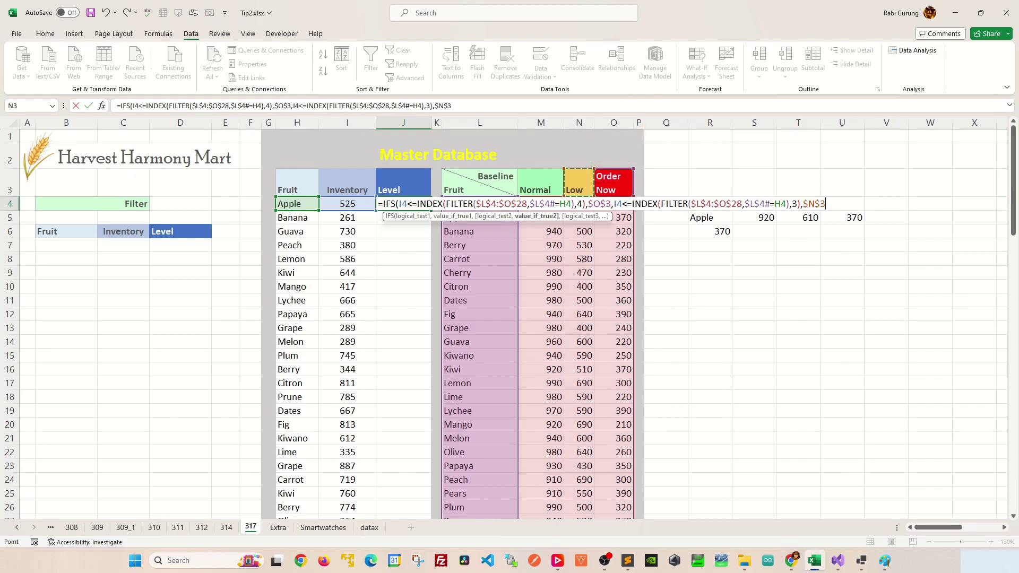
Add a third IFS test in J4, I4<=INDEX(FILTER($L$4:$O$28,$L$4#=H4),2).
type(",")
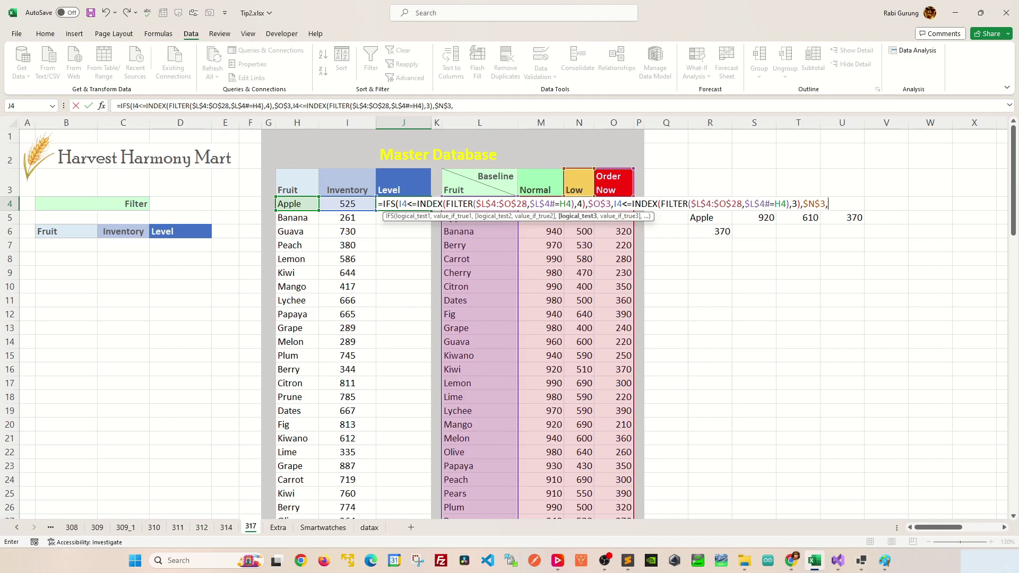
key("Left")
type("<=")
key("ctrl+v")
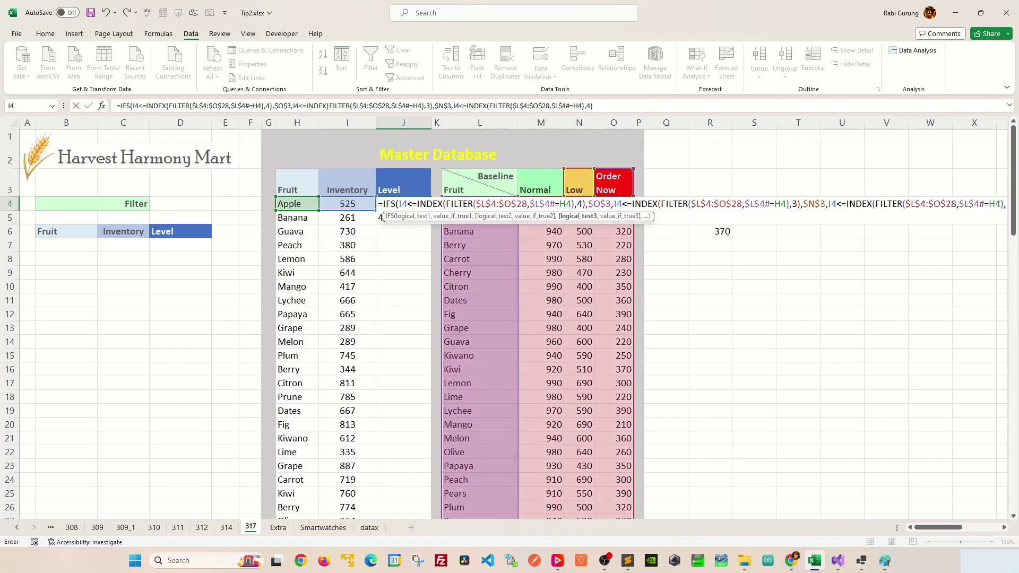
key("Left")
key("Left")
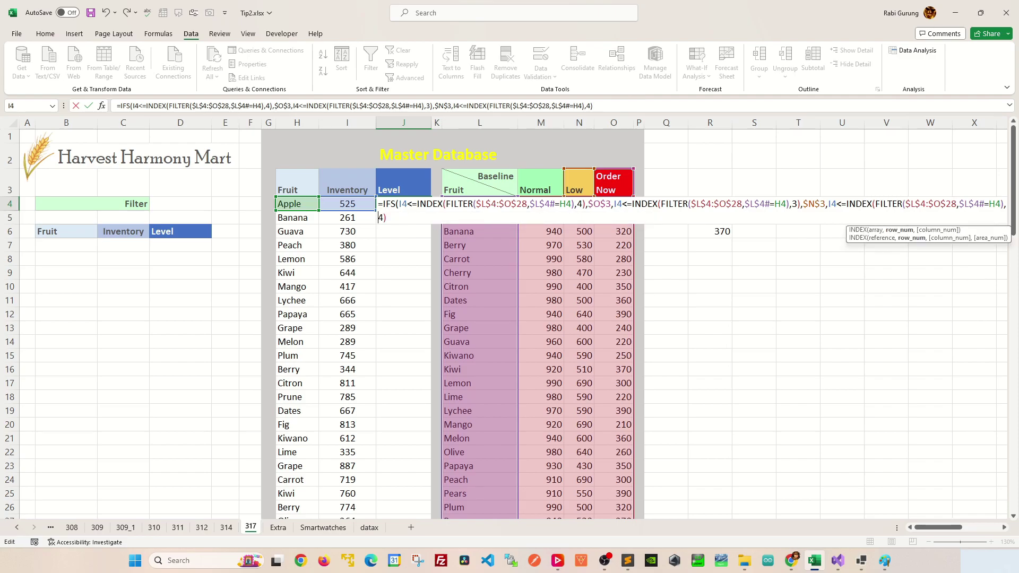
key("Delete")
type("2")
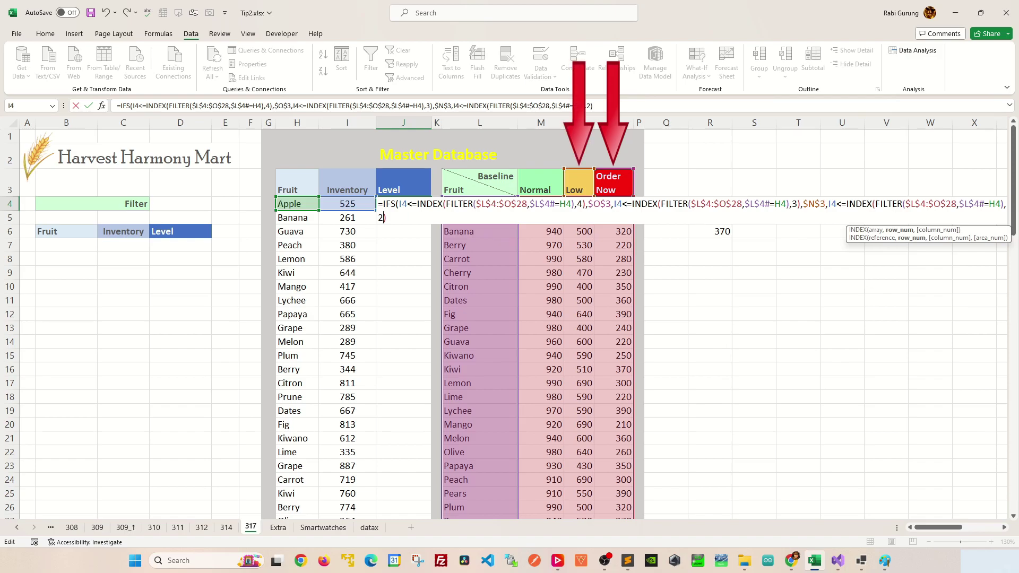
key("Right")
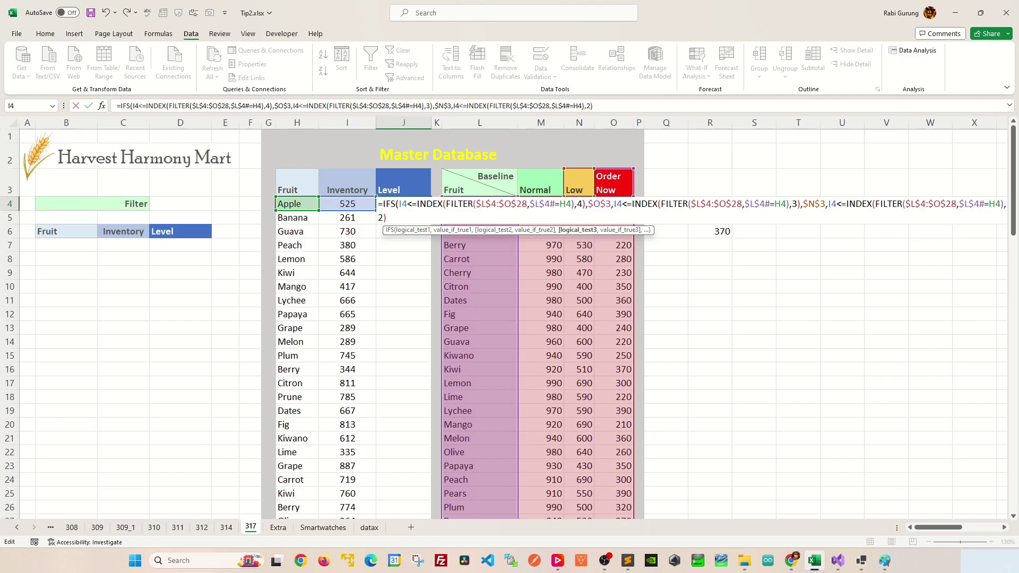
Return the Normal heading as $M$3 for the third test and complete the IFS formula in J4.
type(",")
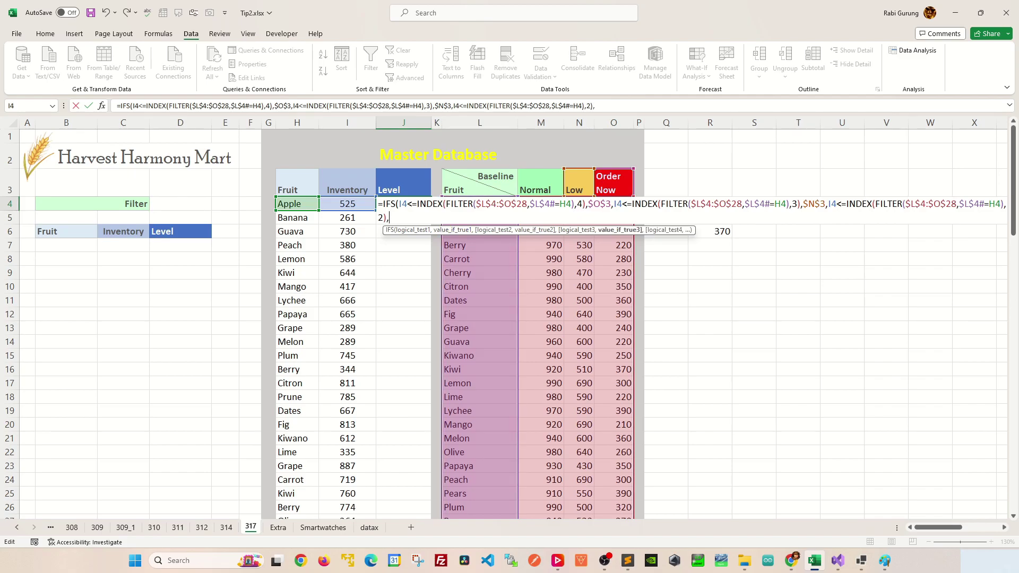
left_click(541, 183)
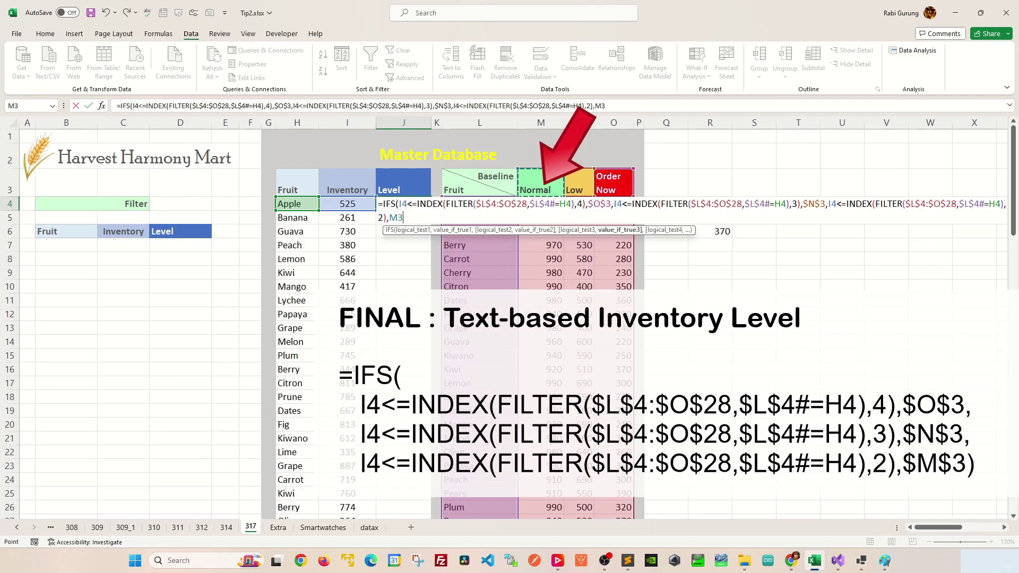
key("F4")
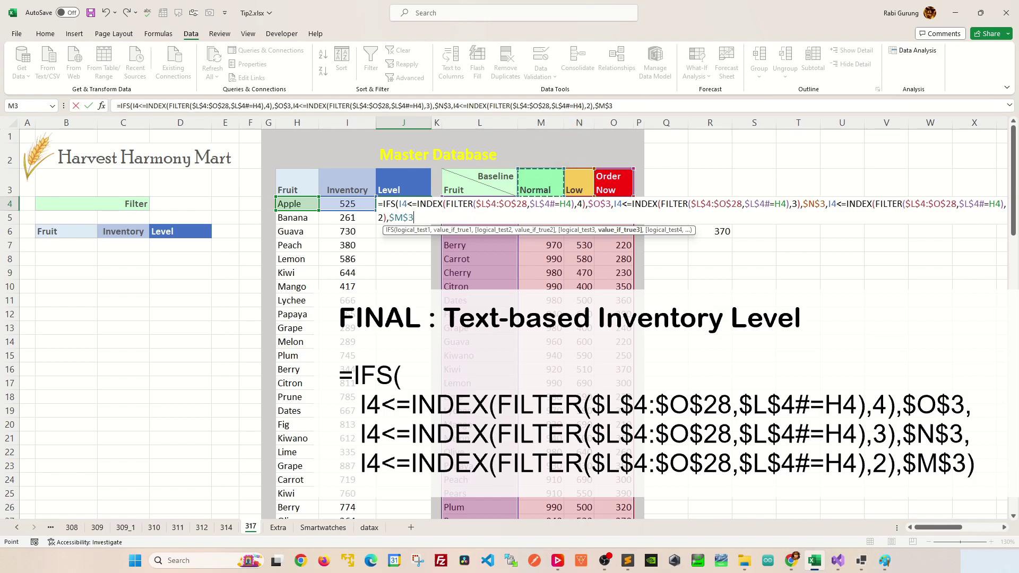
type(")")
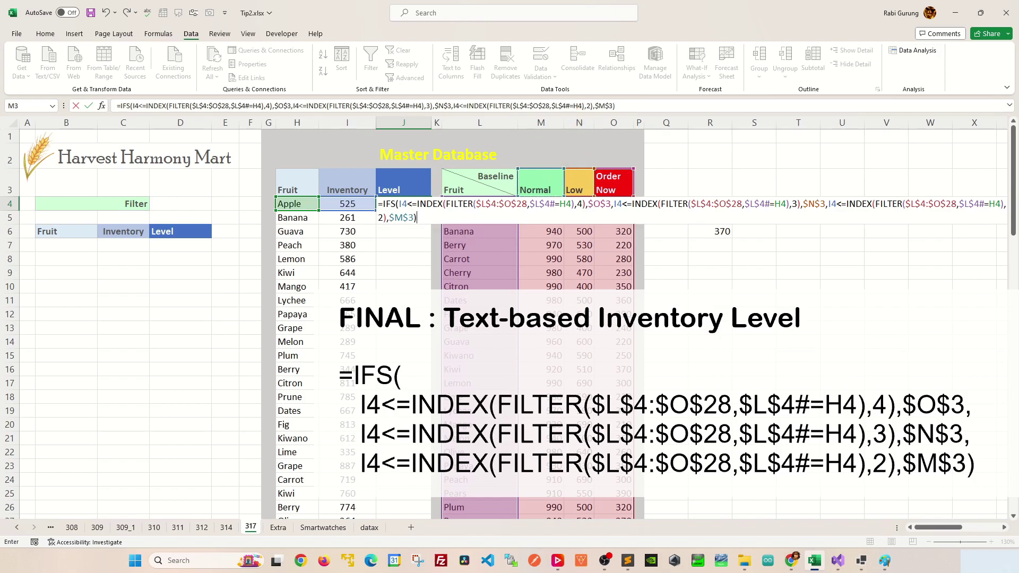
key("Return")
left_click(403, 204)
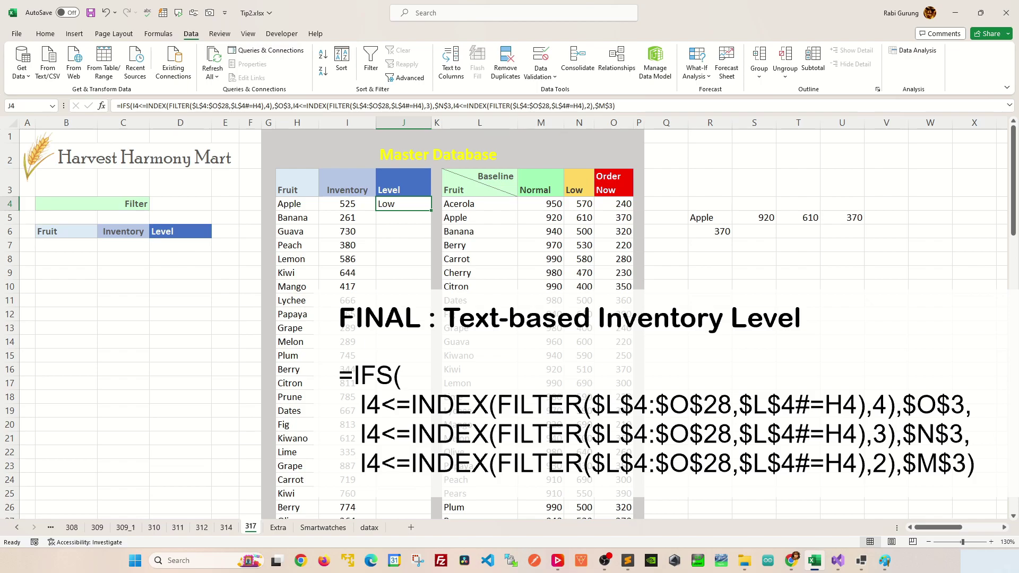
Set Apple's inventory in I4 to 900.
left_click(347, 204)
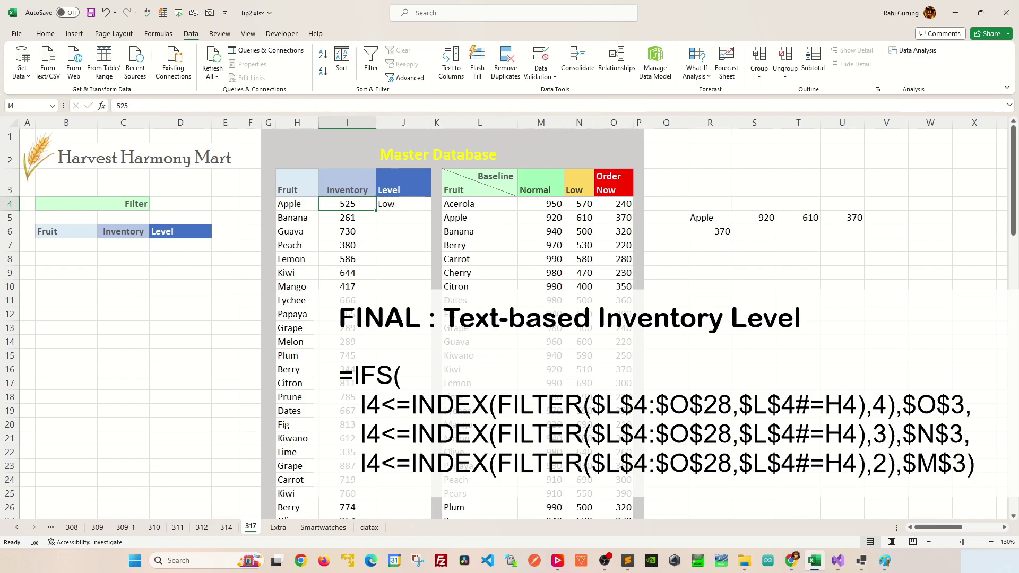
type("900")
key("Return")
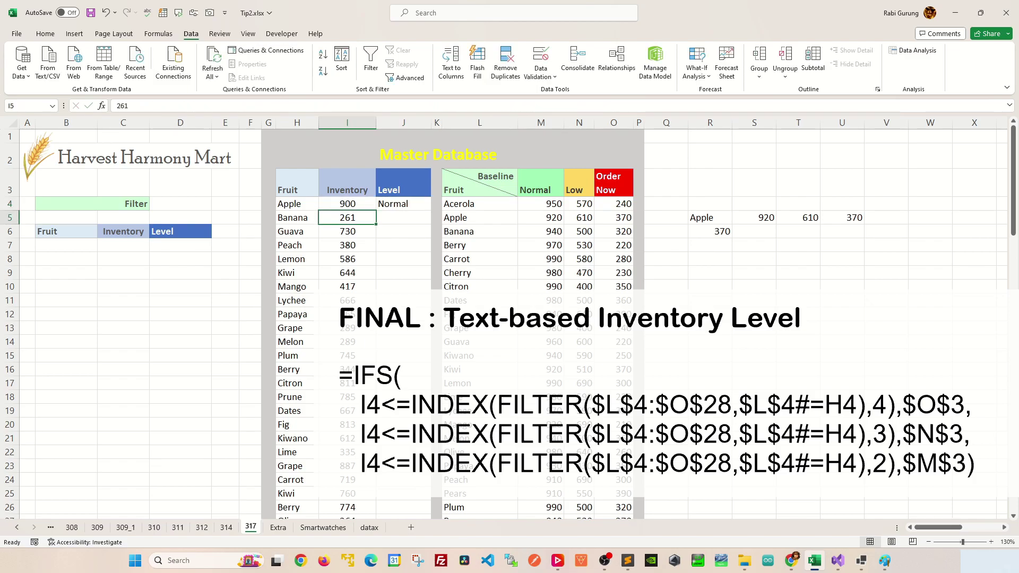
Fill the IFS formula from J4 down the whole Level column of the inventory table.
left_click(403, 204)
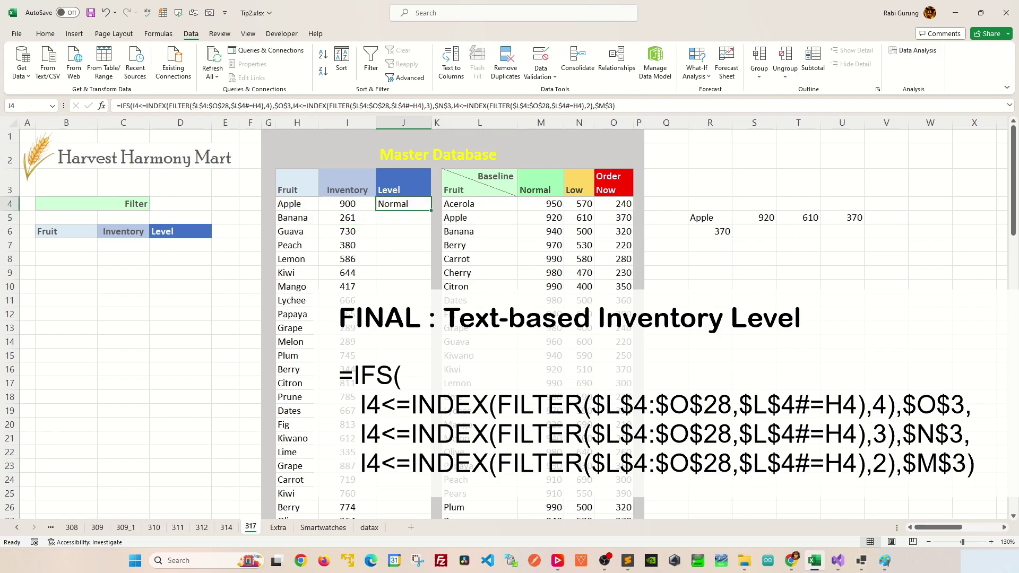
double_click(431, 210)
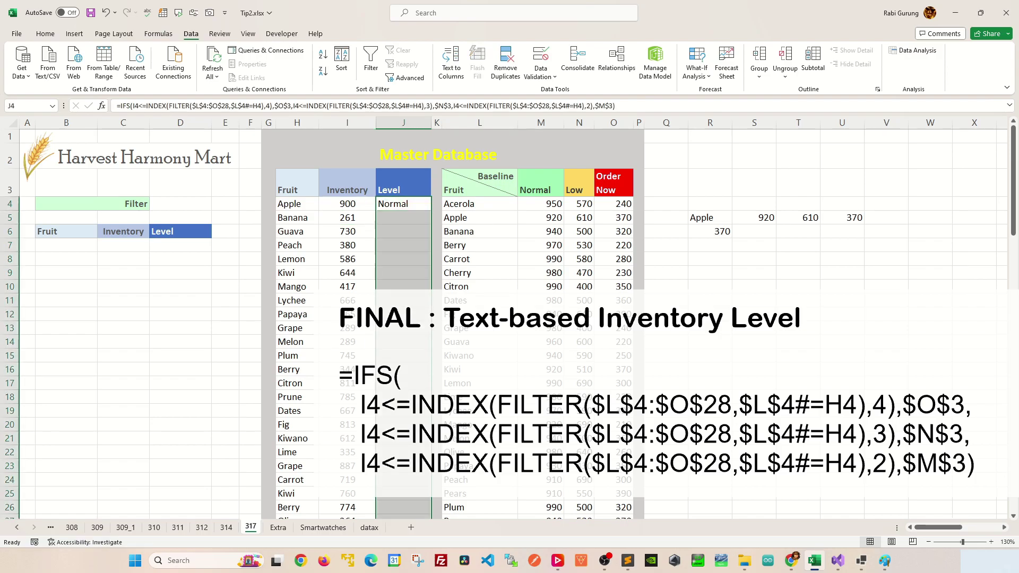
left_click(403, 301)
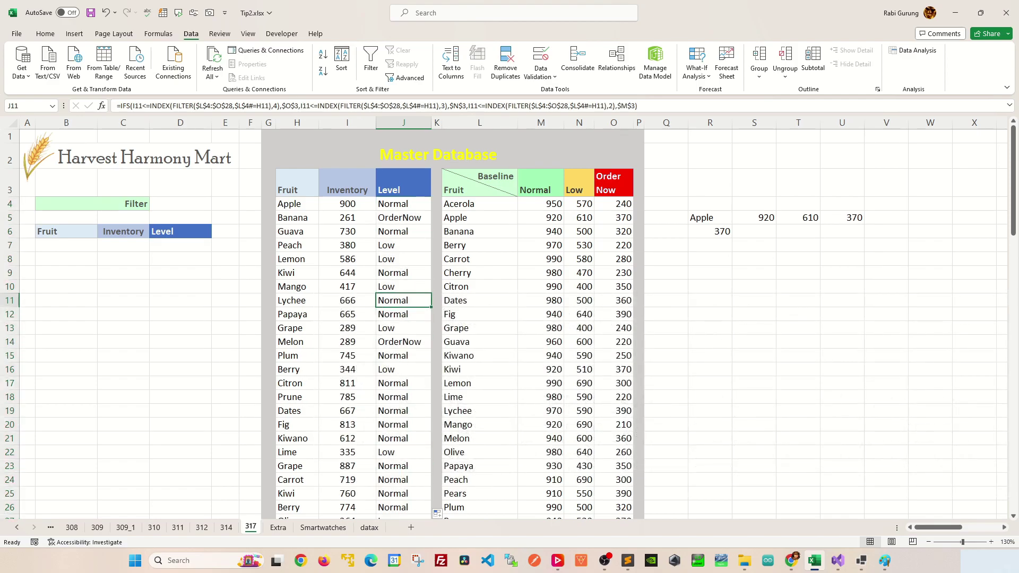
Check the copied formulas and assigned levels in the Level column between J5 and J12.
left_click(404, 273)
left_click(404, 217)
left_click(404, 246)
left_click(404, 273)
left_click(404, 314)
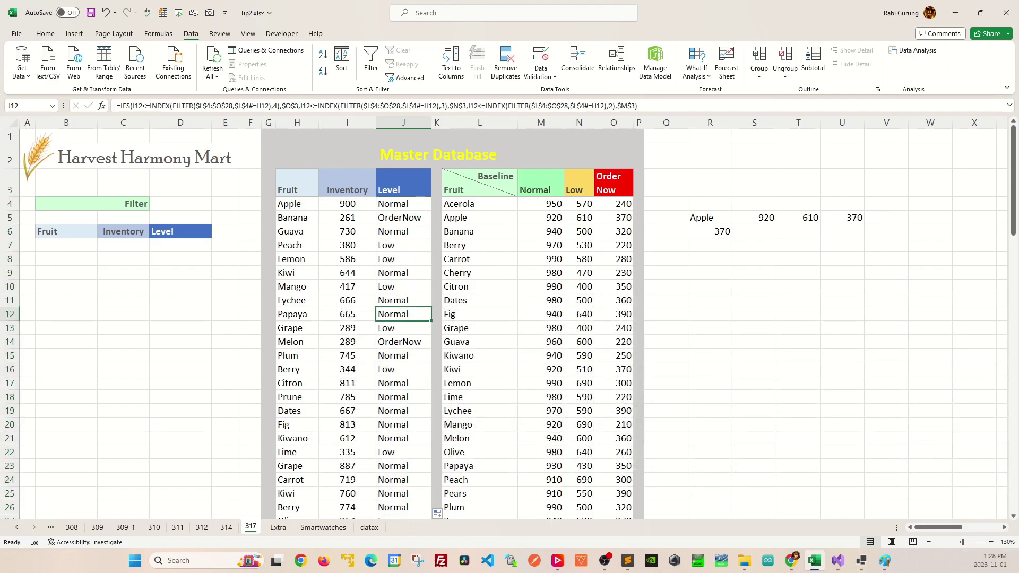
left_click(298, 245)
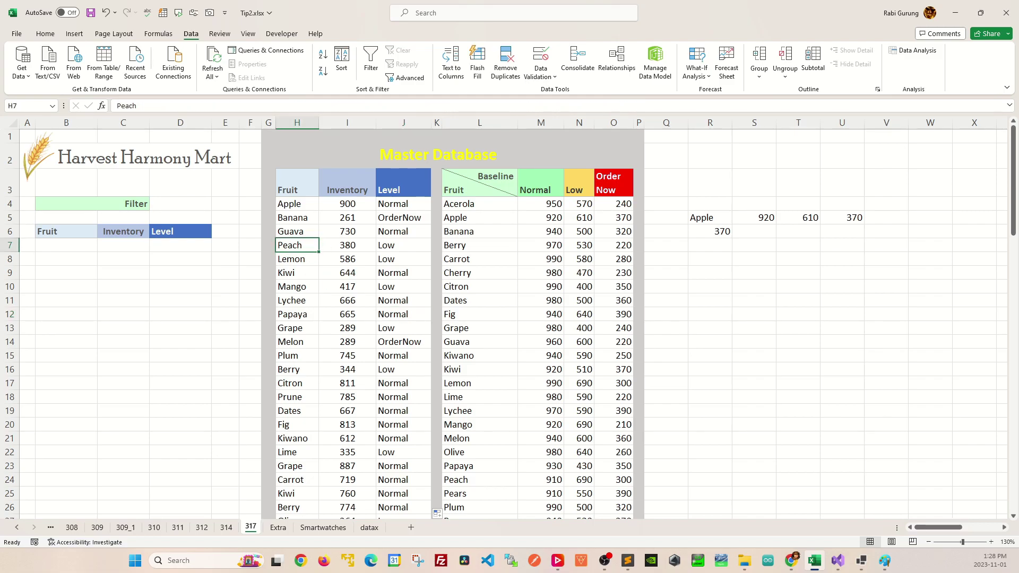
left_click(404, 231)
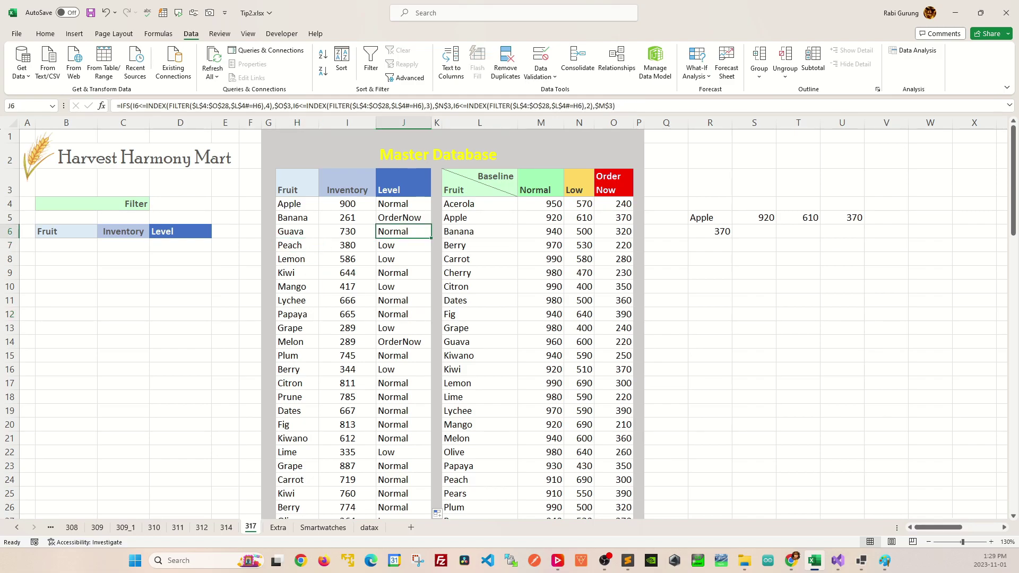
Apply List data validation to filter cell D4 with the baseline headings =$M$3:$O$3 as its source.
left_click(181, 204)
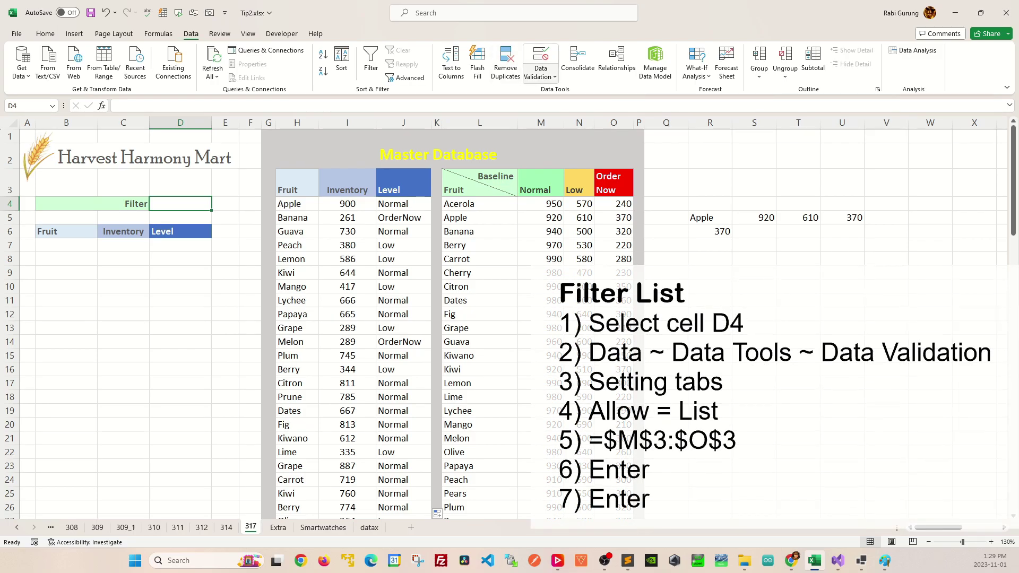
left_click(540, 69)
left_click(567, 92)
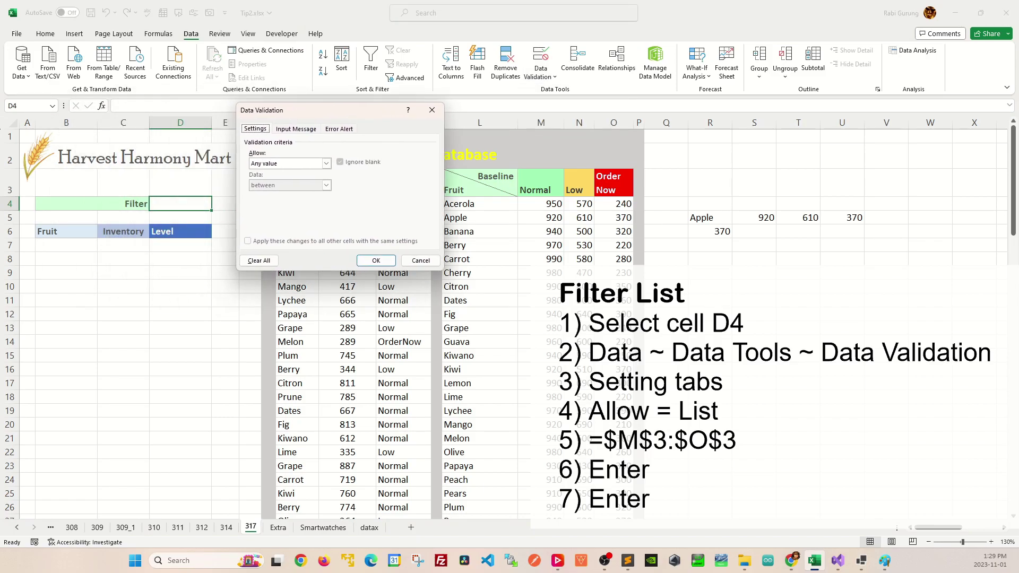
left_click(326, 163)
left_click(266, 194)
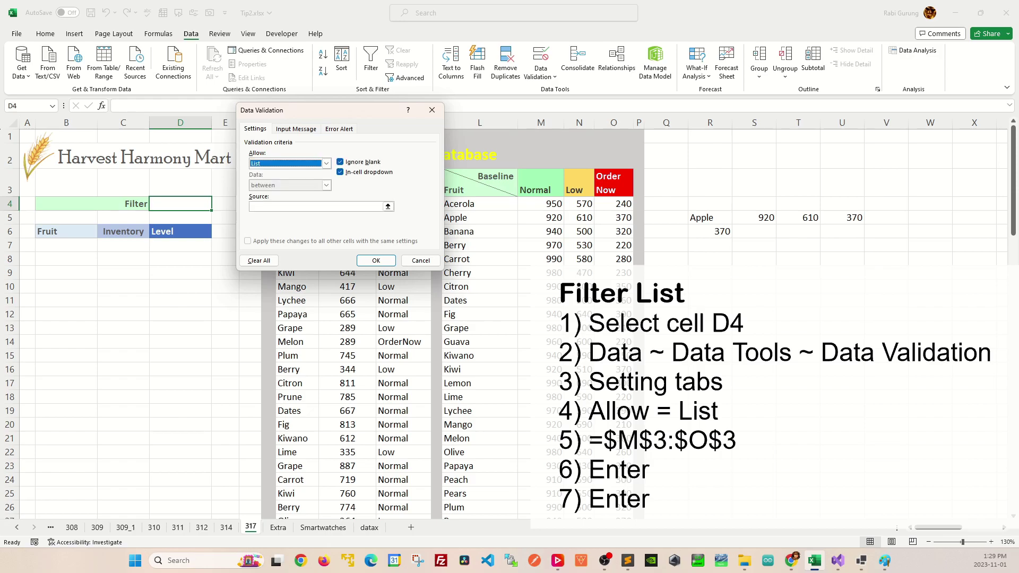
left_click(388, 207)
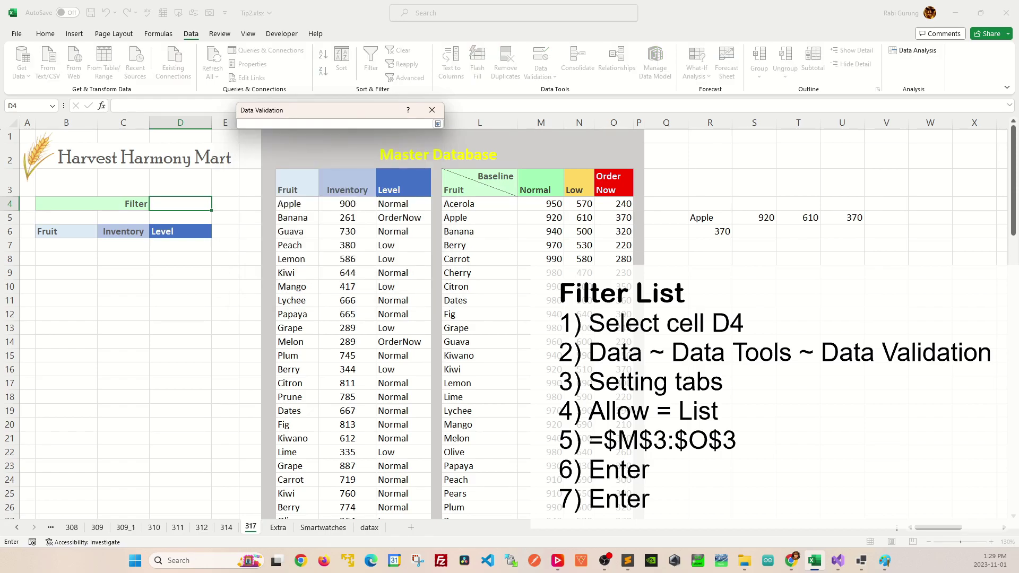
left_click_drag(541, 183, 615, 184)
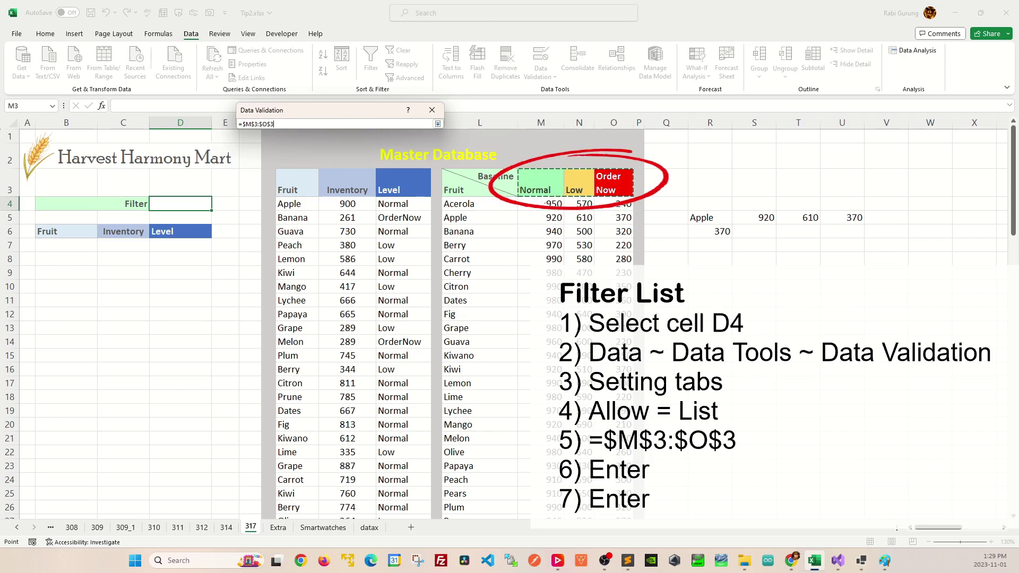
key("Return")
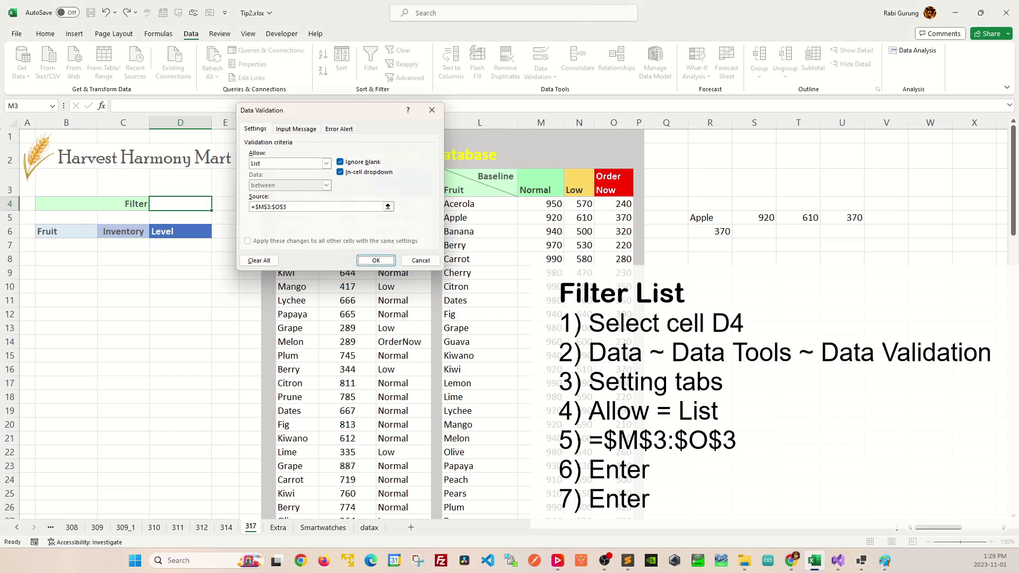
key("Return")
Look through the level choices offered in D4 and choose Low.
key("alt+Down")
key("Down")
key("Down")
key("Up")
key("Up")
key("Down")
key("Return")
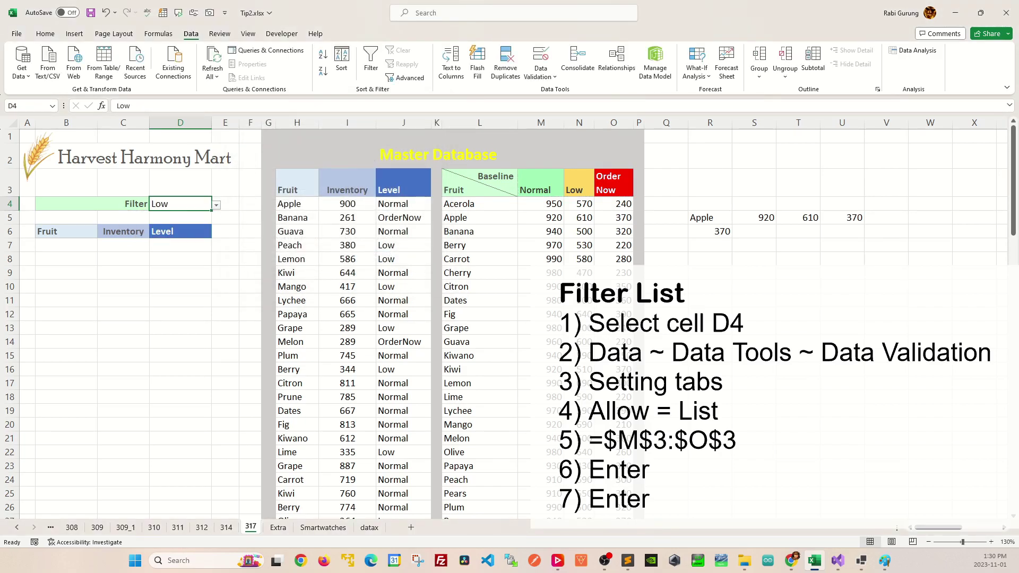
Start a FILTER formula in B7 using the inventory table H4:J83 as the array.
left_click(66, 245)
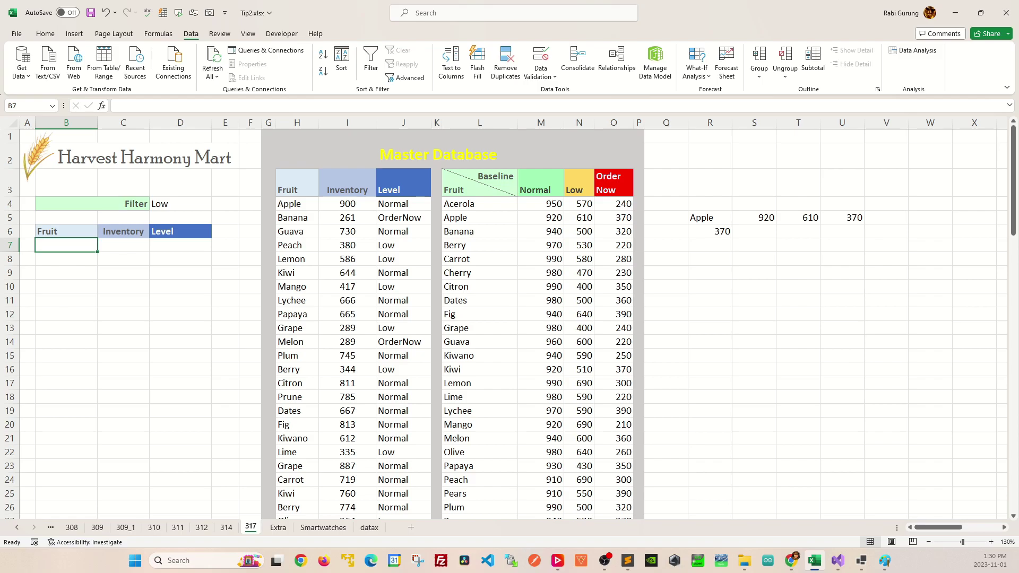
type("=FILTER")
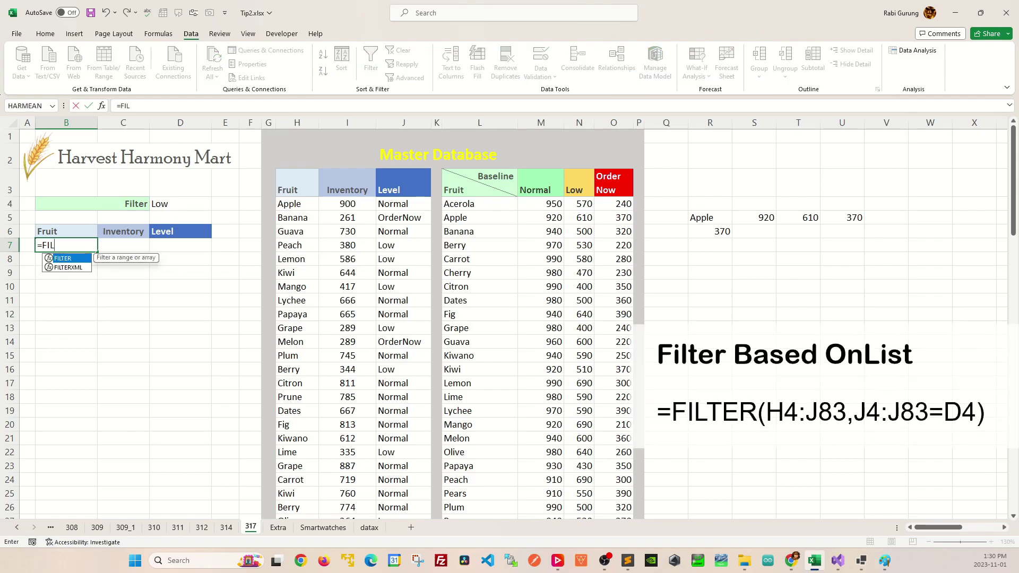
type("(")
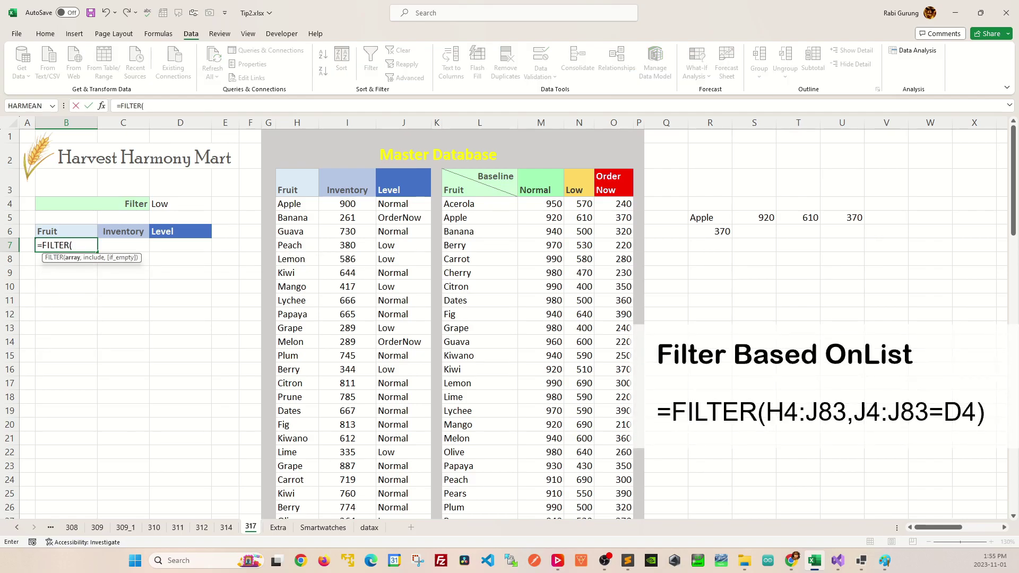
left_click_drag(289, 204, 428, 516)
scroll(372, 319, "up", 6)
type(",")
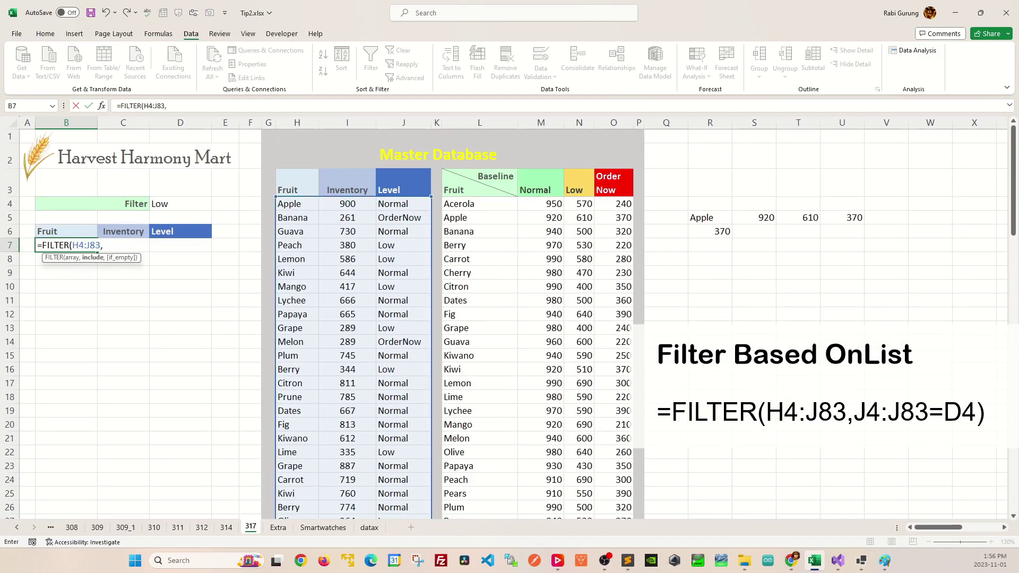
Complete the B7 FILTER formula with the condition J4:J83=D4 and look over the filtered rows.
left_click_drag(404, 204, 428, 516)
scroll(351, 319, "up", 10)
type("=")
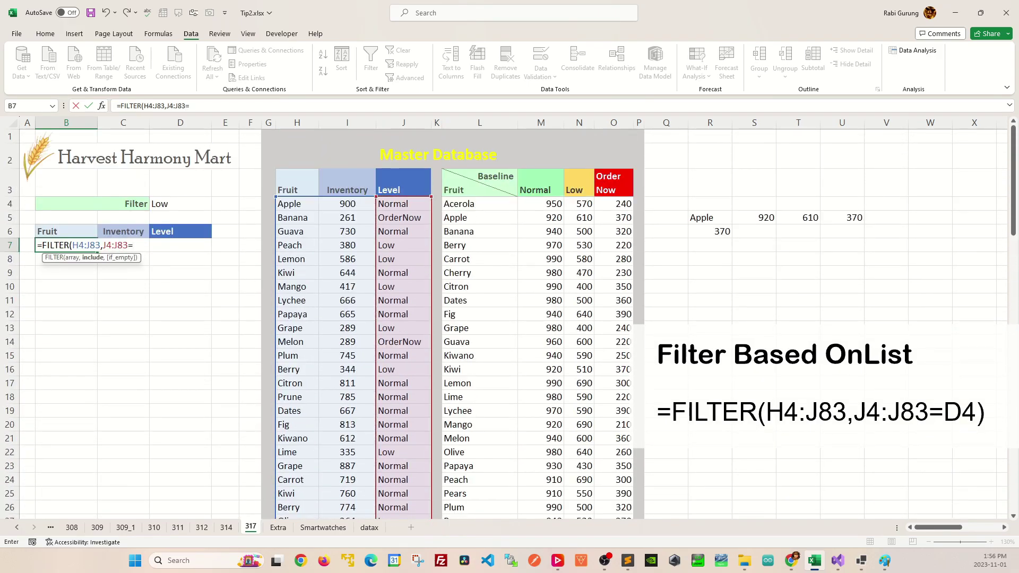
left_click(181, 204)
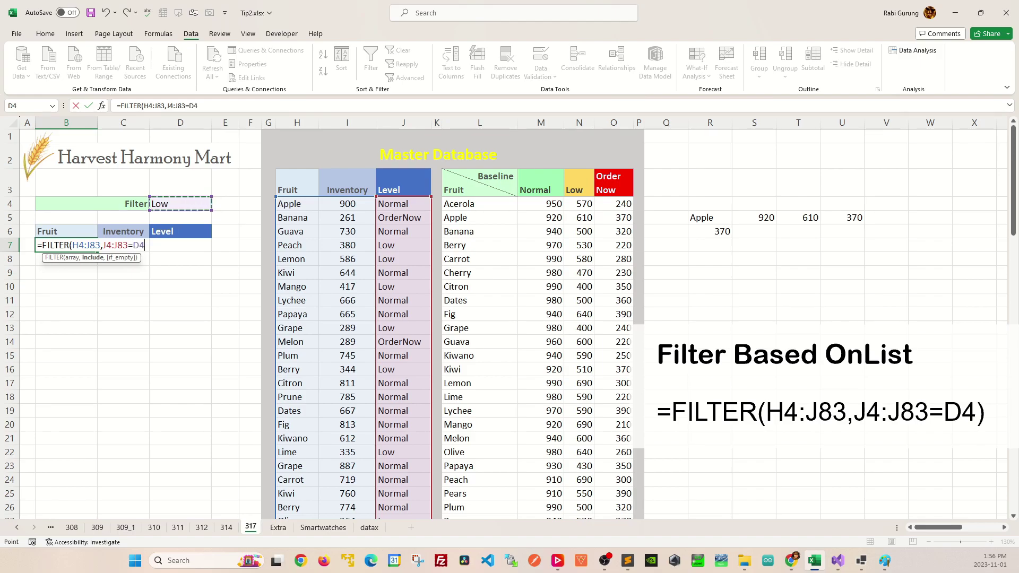
key("Return")
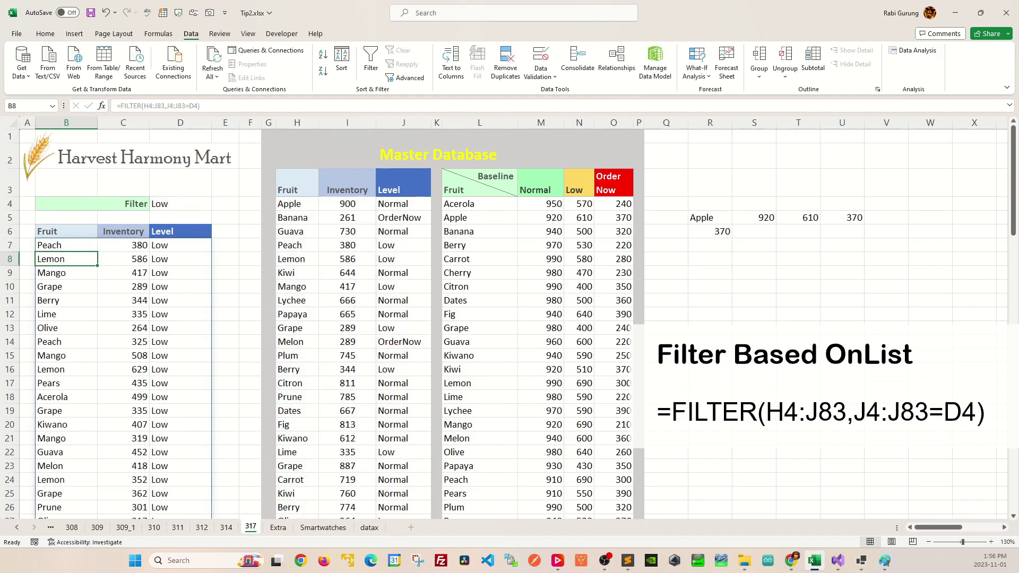
scroll(513, 325, "down", 4)
scroll(513, 324, "up", 4)
Switch the level filter in D4 to OrderNow.
left_click(181, 203)
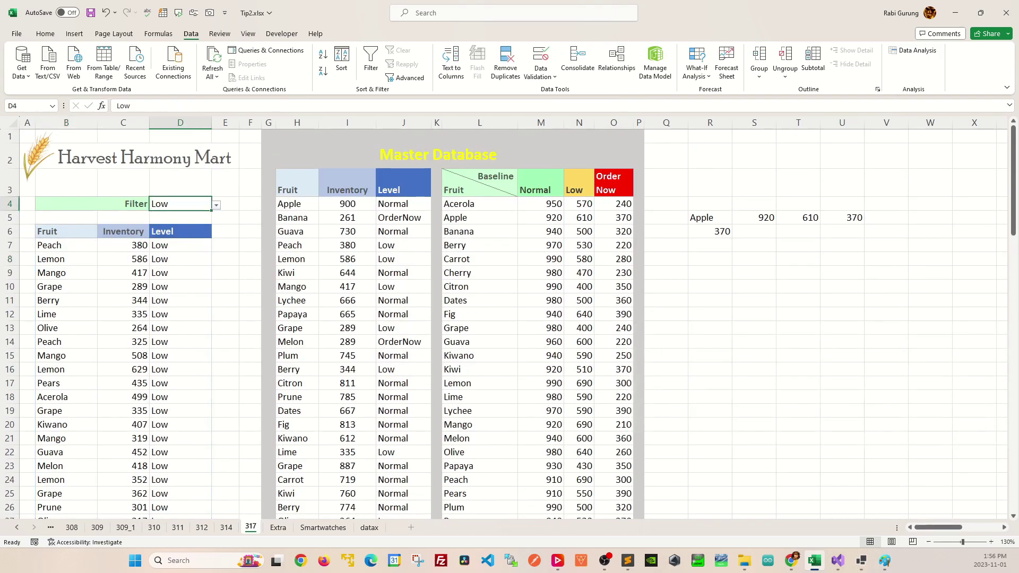
key("alt+Down")
key("Down")
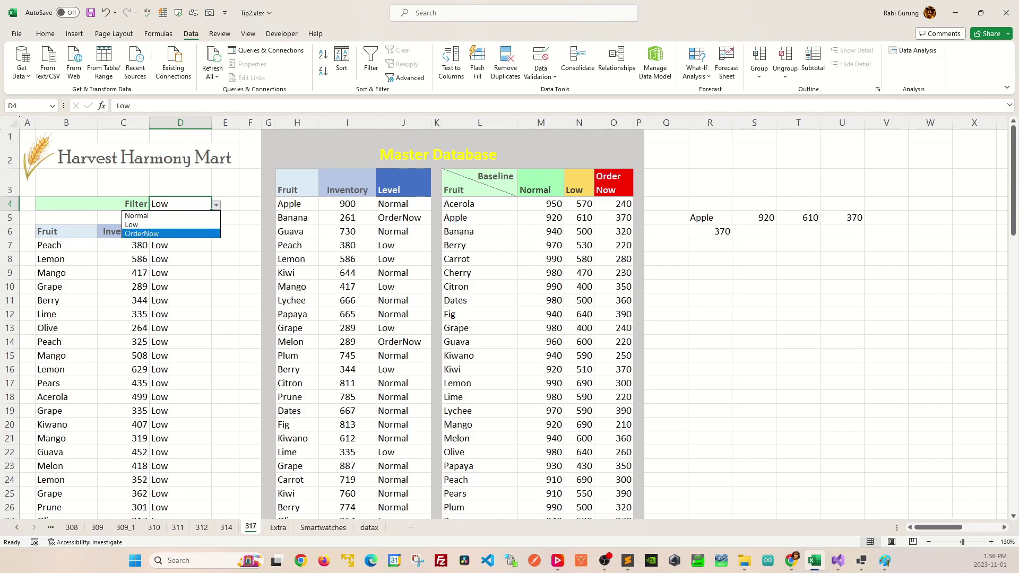
key("Return")
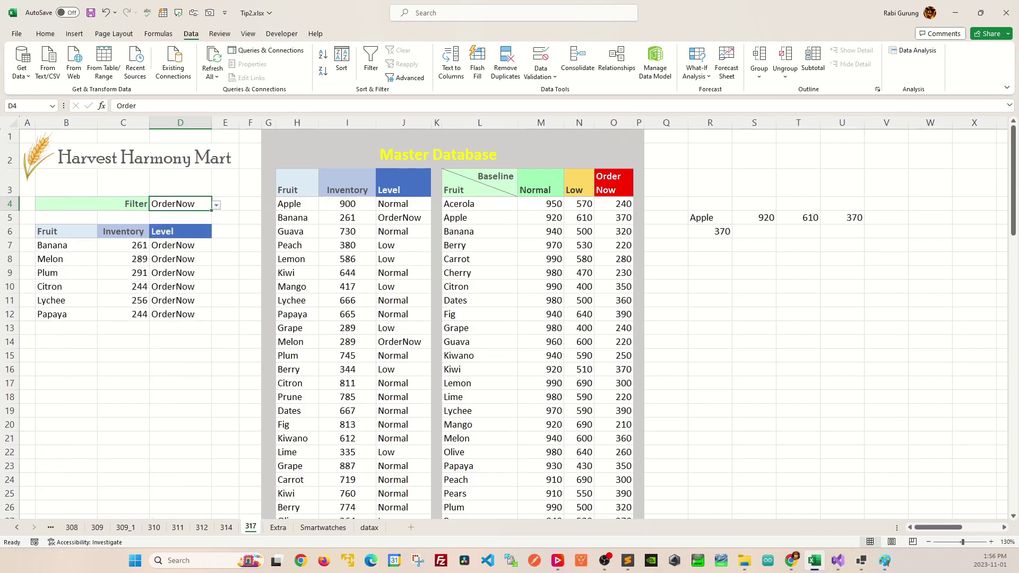
Set the level filter in D4 to Normal and look over the filtered fruit list.
key("alt+Down")
key("Up")
key("Up")
key("Return")
scroll(510, 324, "down", 2)
scroll(509, 324, "up", 2)
Set the level filter in D4 back to Low.
key("alt+Down")
key("Down")
key("Return")
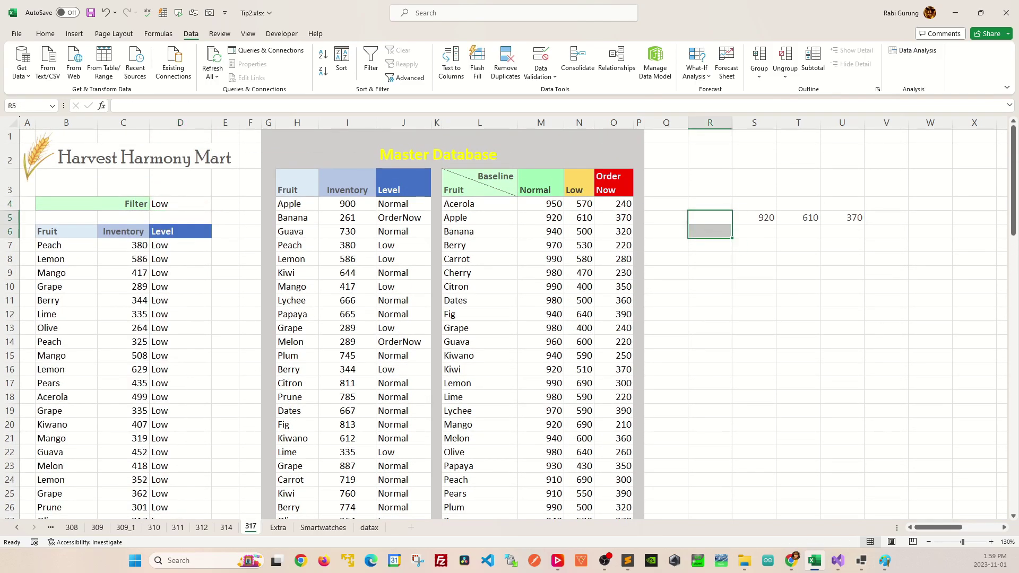